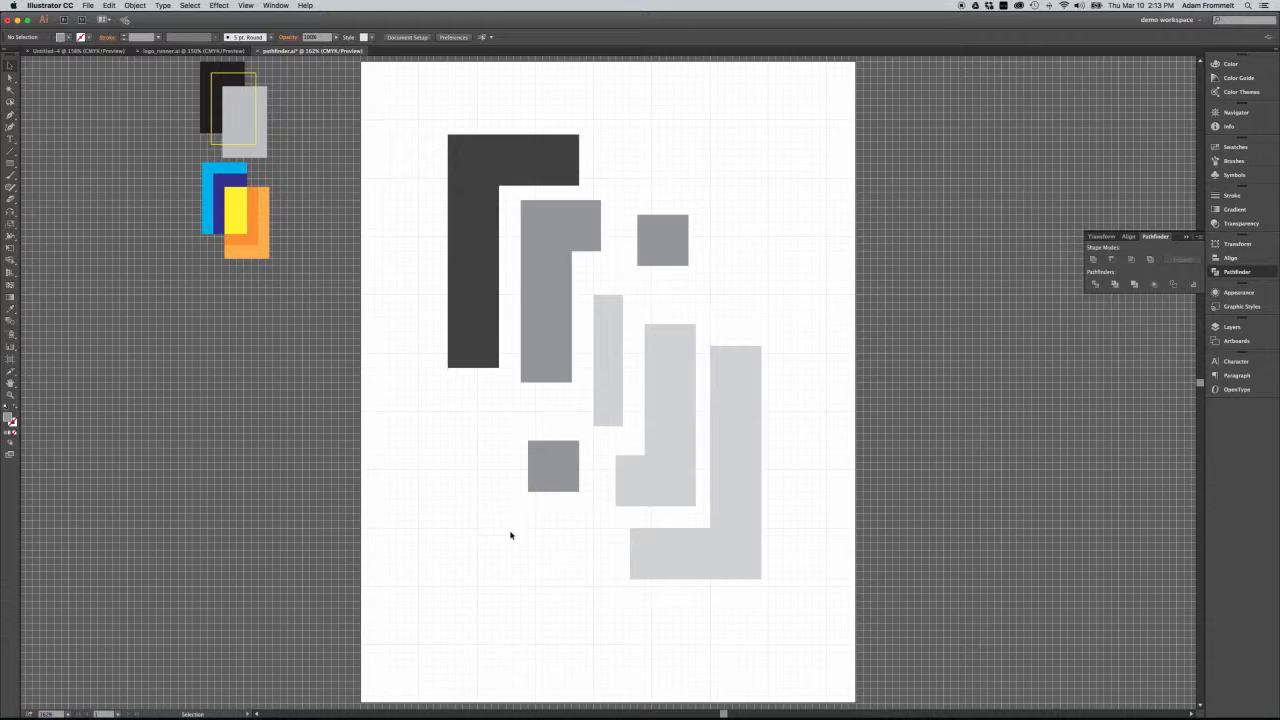
# Select the dark L shape, mid-grey L shape and lower square, show all Align options, and set alignment to Align to Artboard.
pyautogui.click(1128, 237)
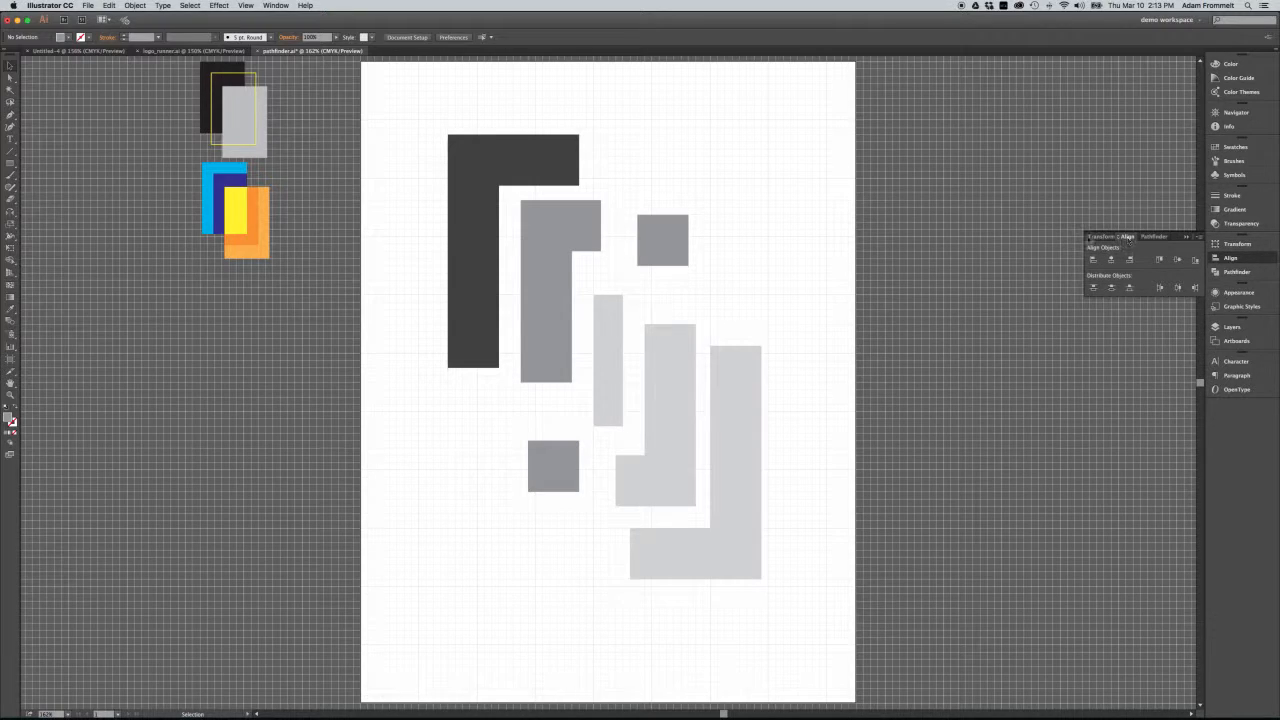
pyautogui.moveTo(561, 103); pyautogui.dragTo(470, 506)
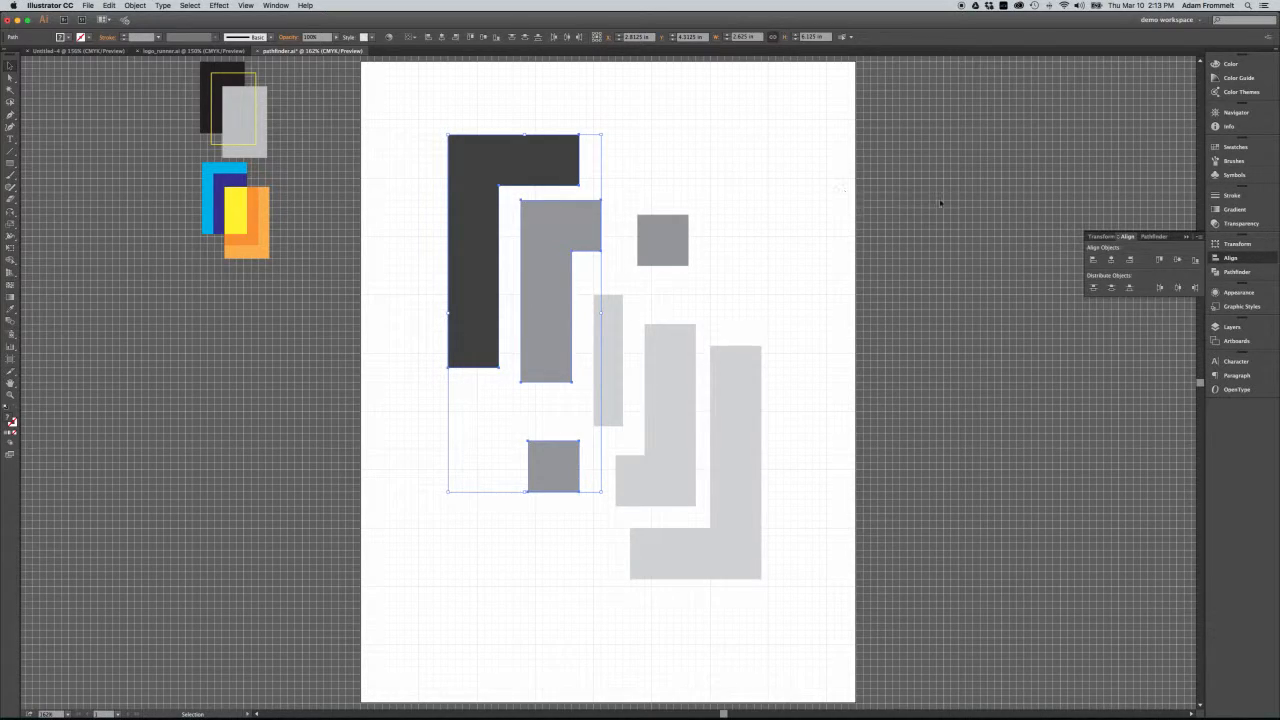
pyautogui.click(1197, 238)
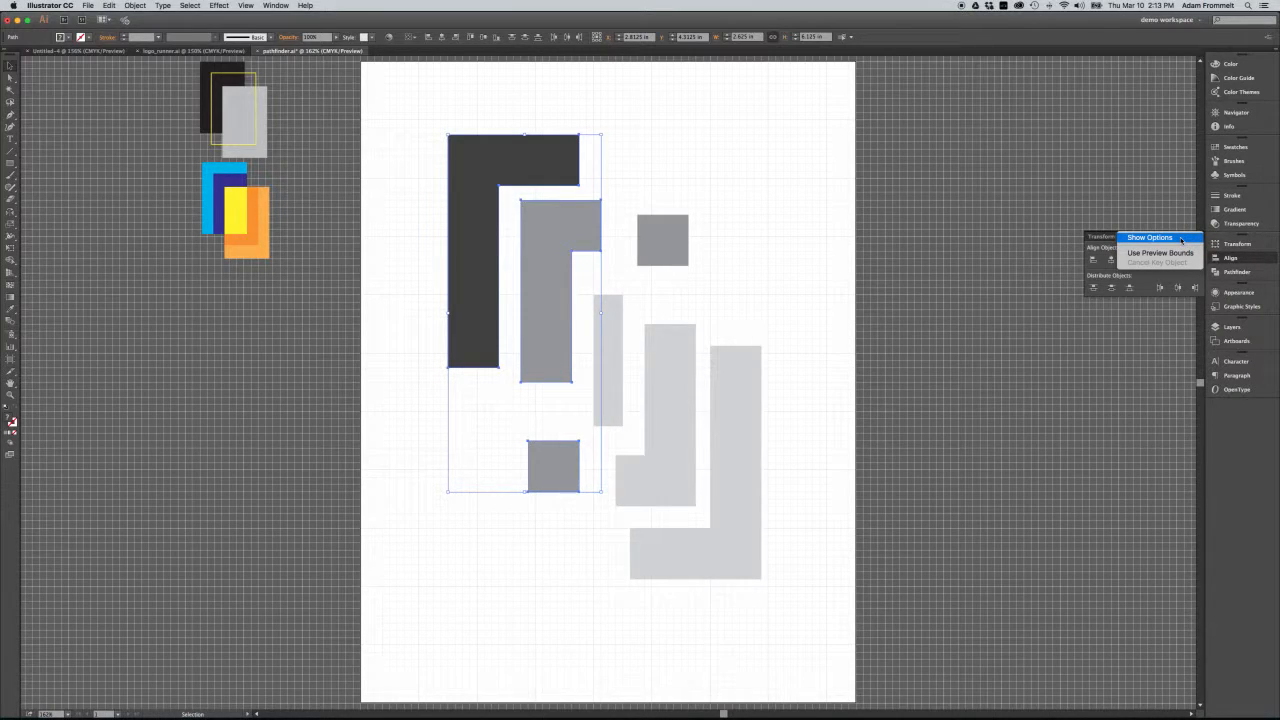
pyautogui.click(1181, 240)
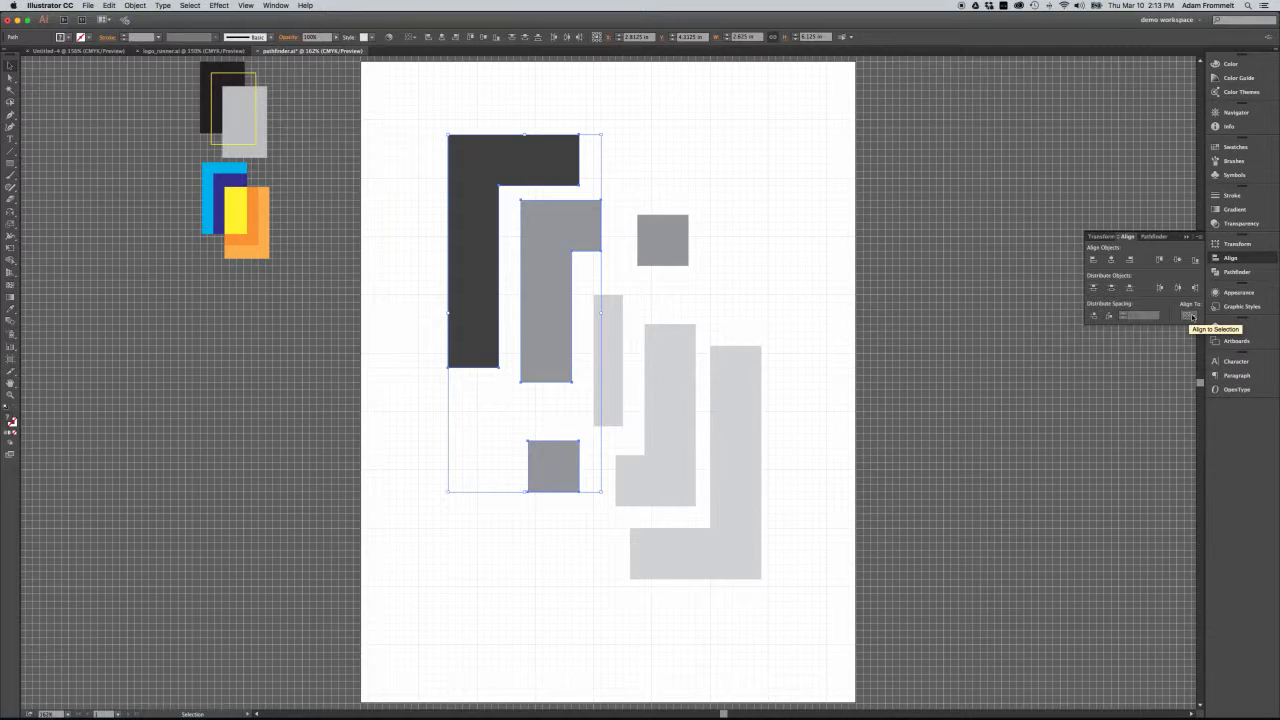
pyautogui.click(1192, 317)
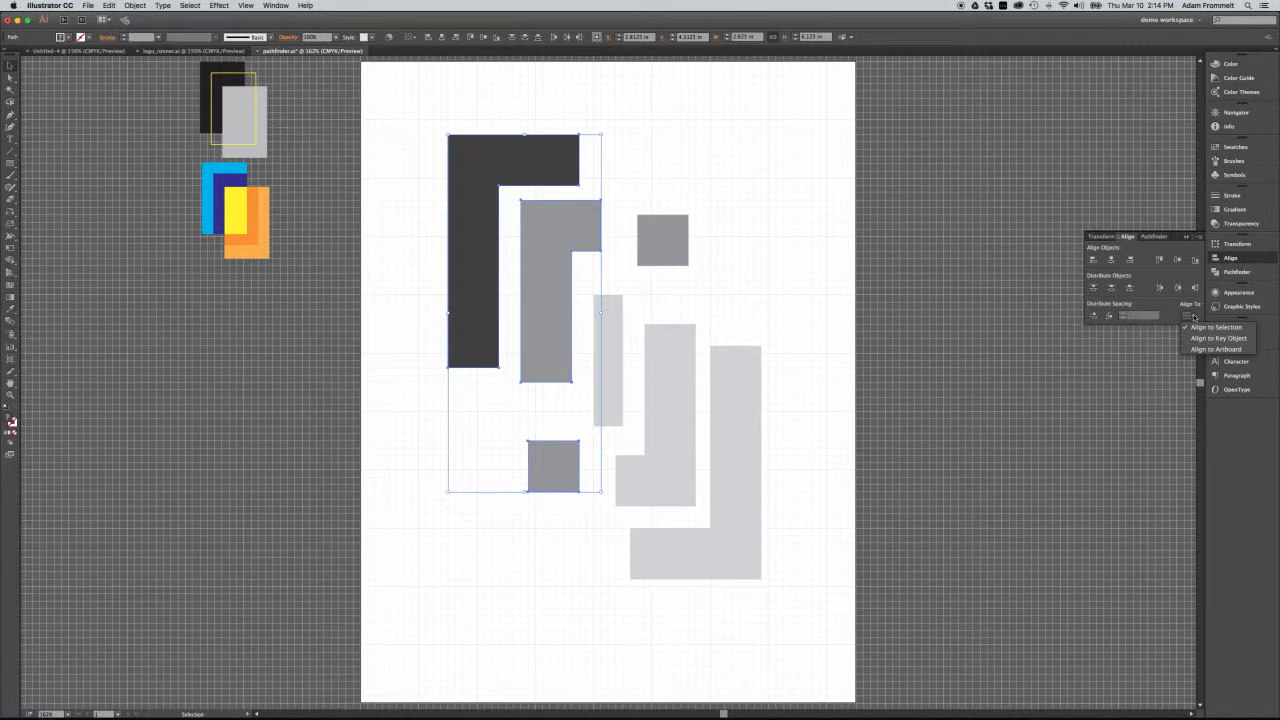
pyautogui.click(1198, 350)
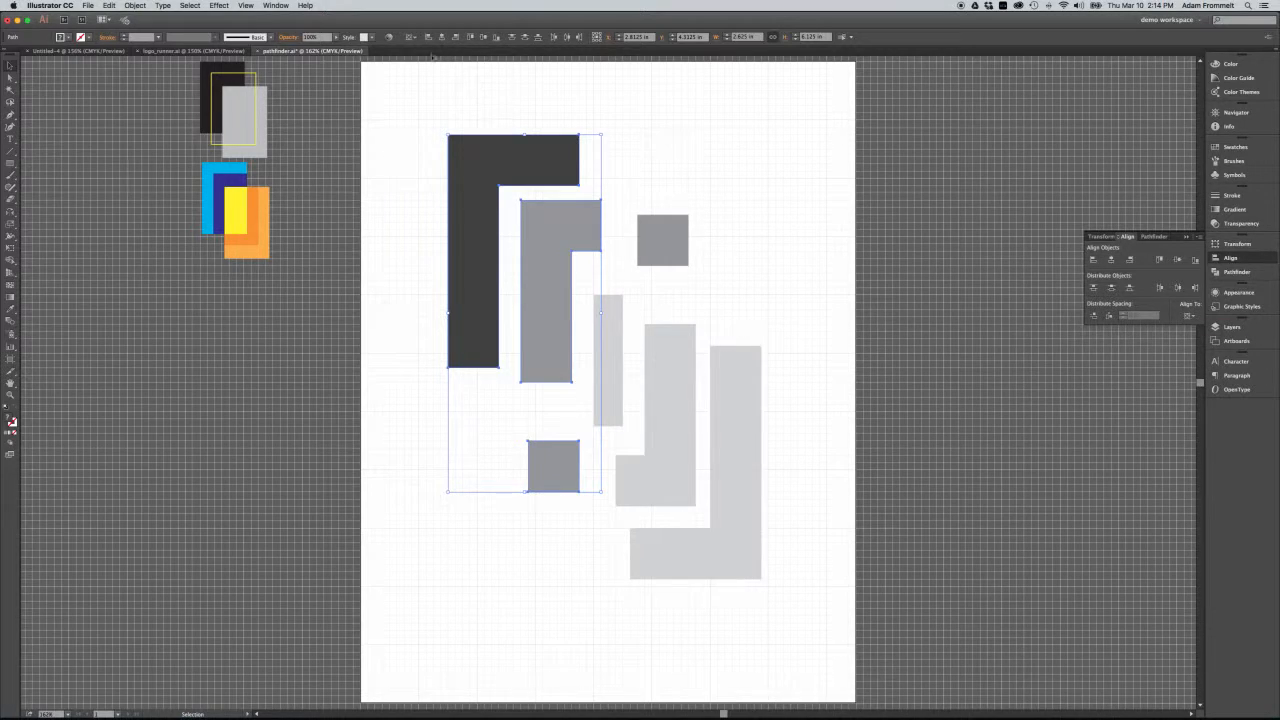
pyautogui.click(412, 38)
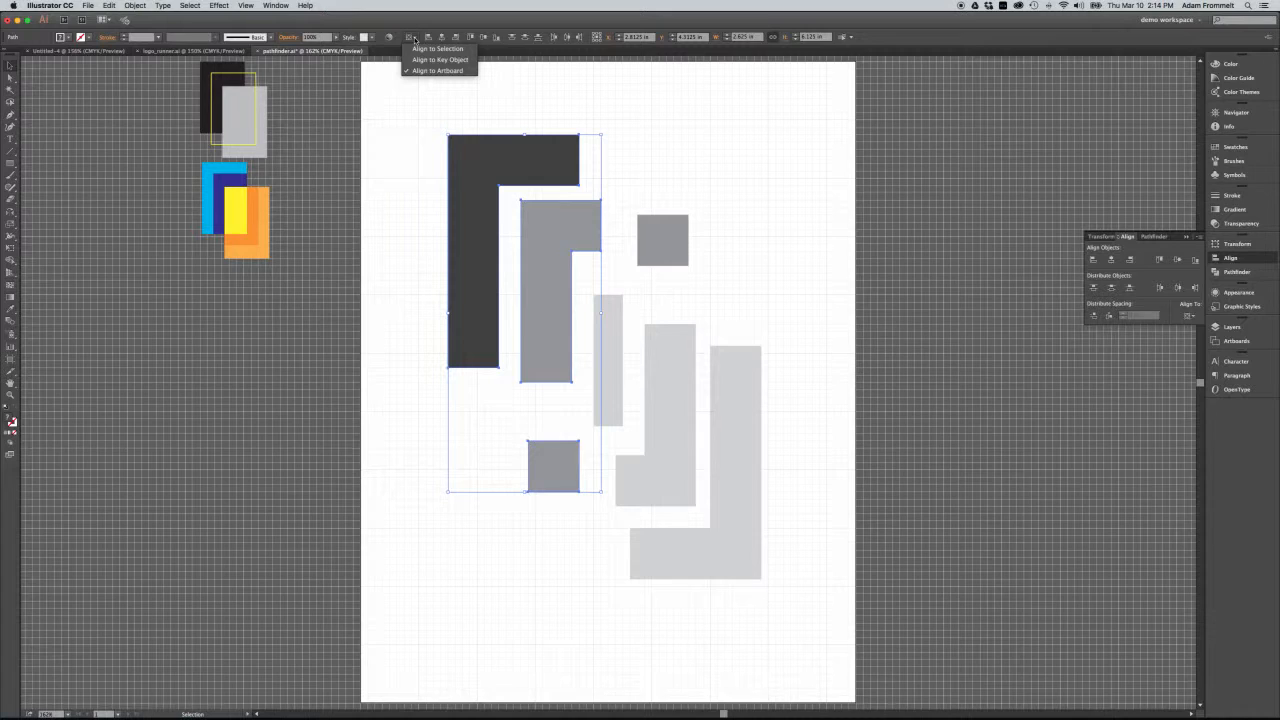
pyautogui.click(431, 107)
pyautogui.click(483, 90)
pyautogui.moveTo(483, 90); pyautogui.dragTo(569, 443)
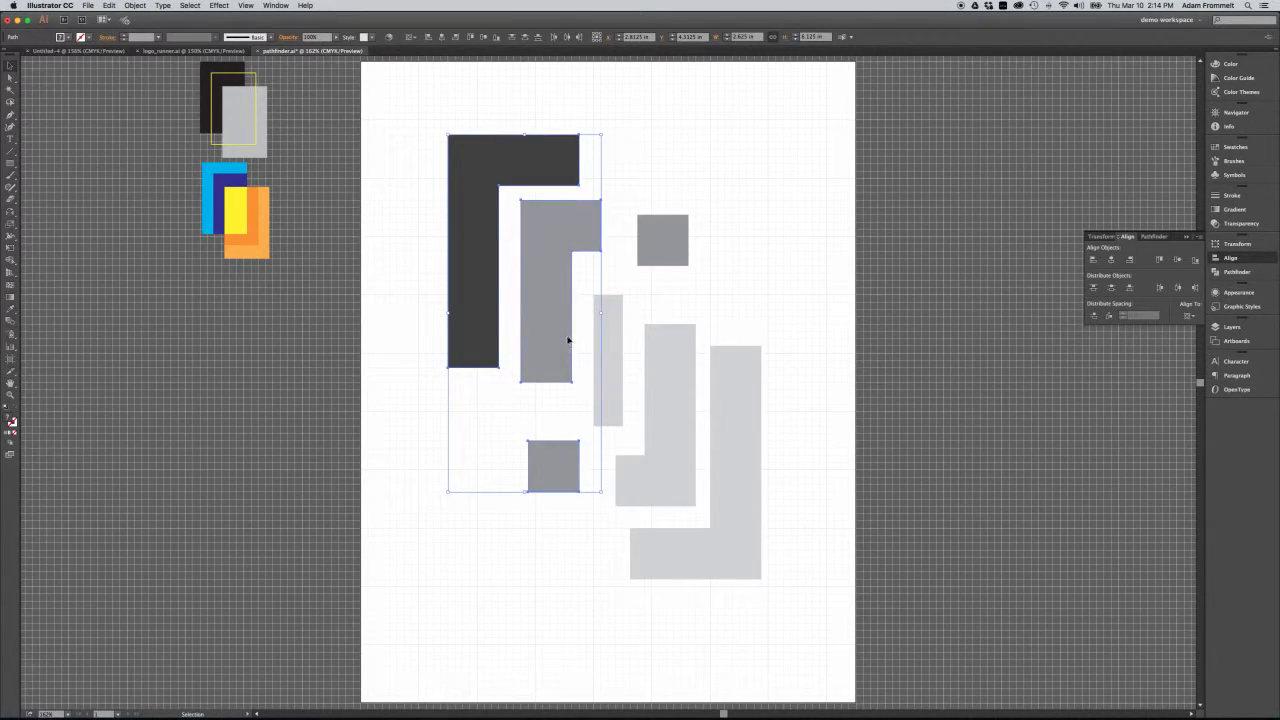
pyautogui.click(519, 418)
# Align the dark and mid-grey L shapes to the artboard's left edge, horizontal centre and right edge in turn.
pyautogui.click(465, 280)
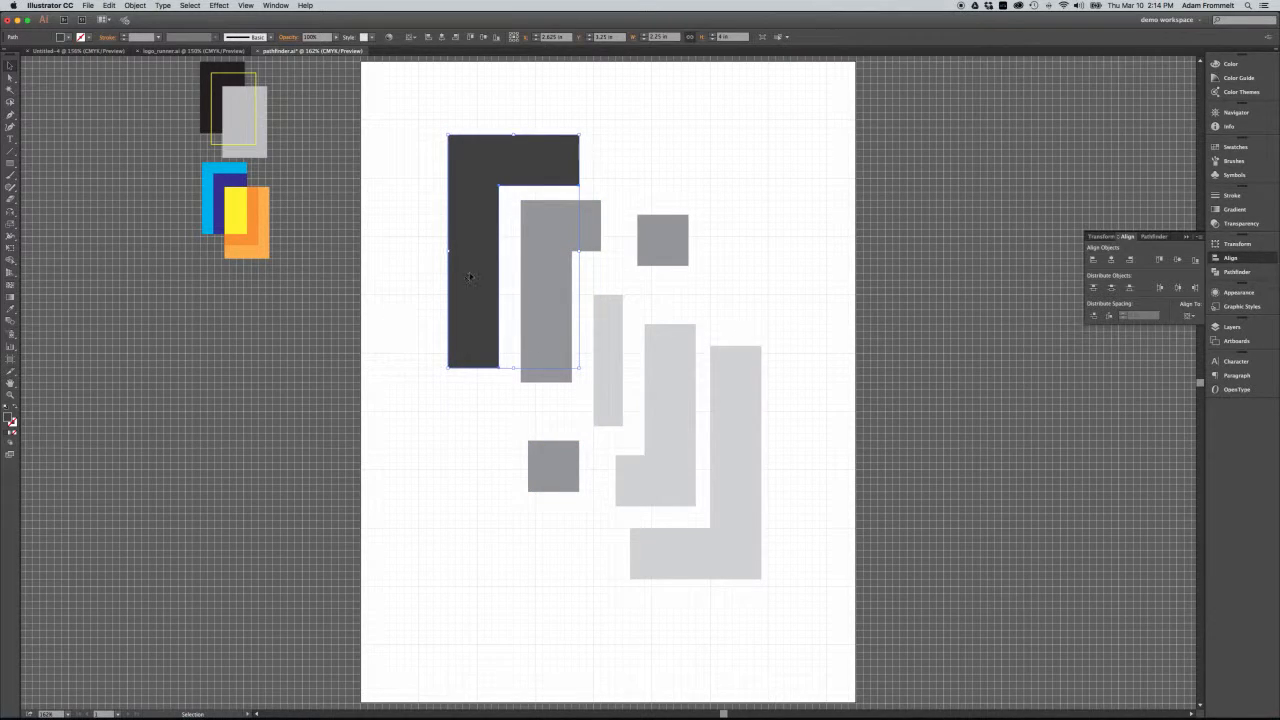
pyautogui.keyDown('shift'); pyautogui.click(547, 289); pyautogui.keyUp('shift')
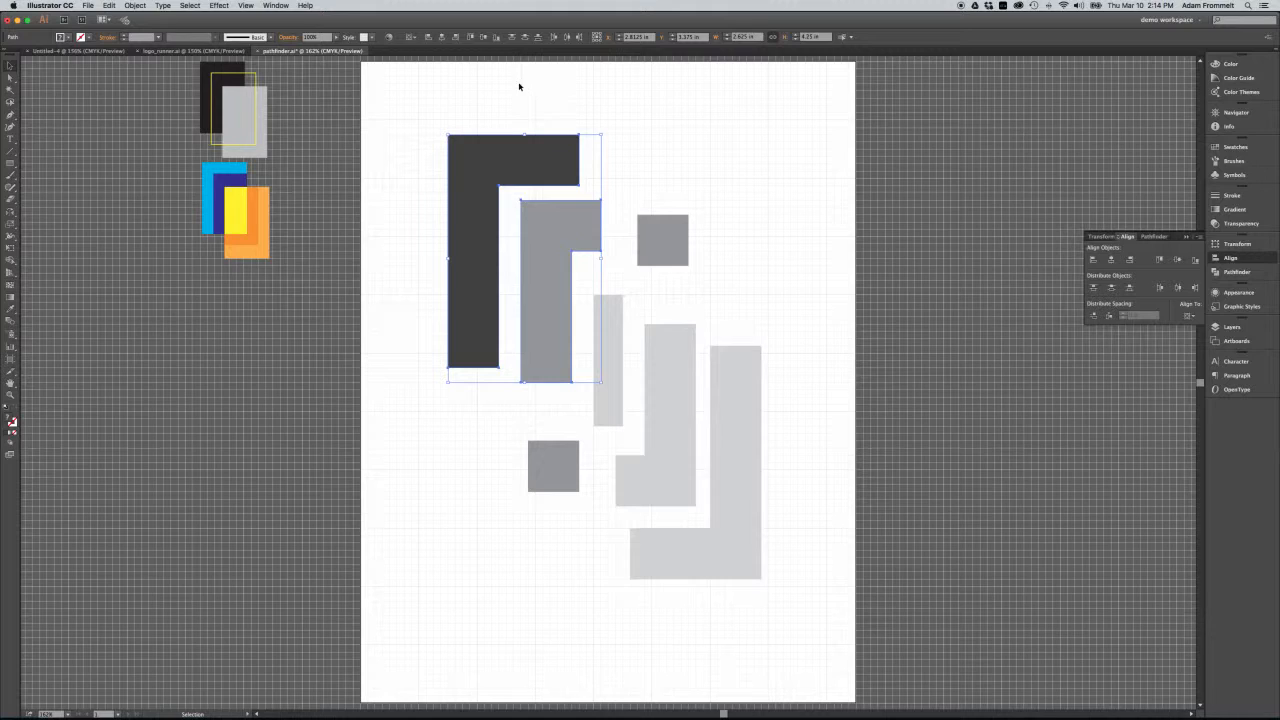
pyautogui.click(428, 37)
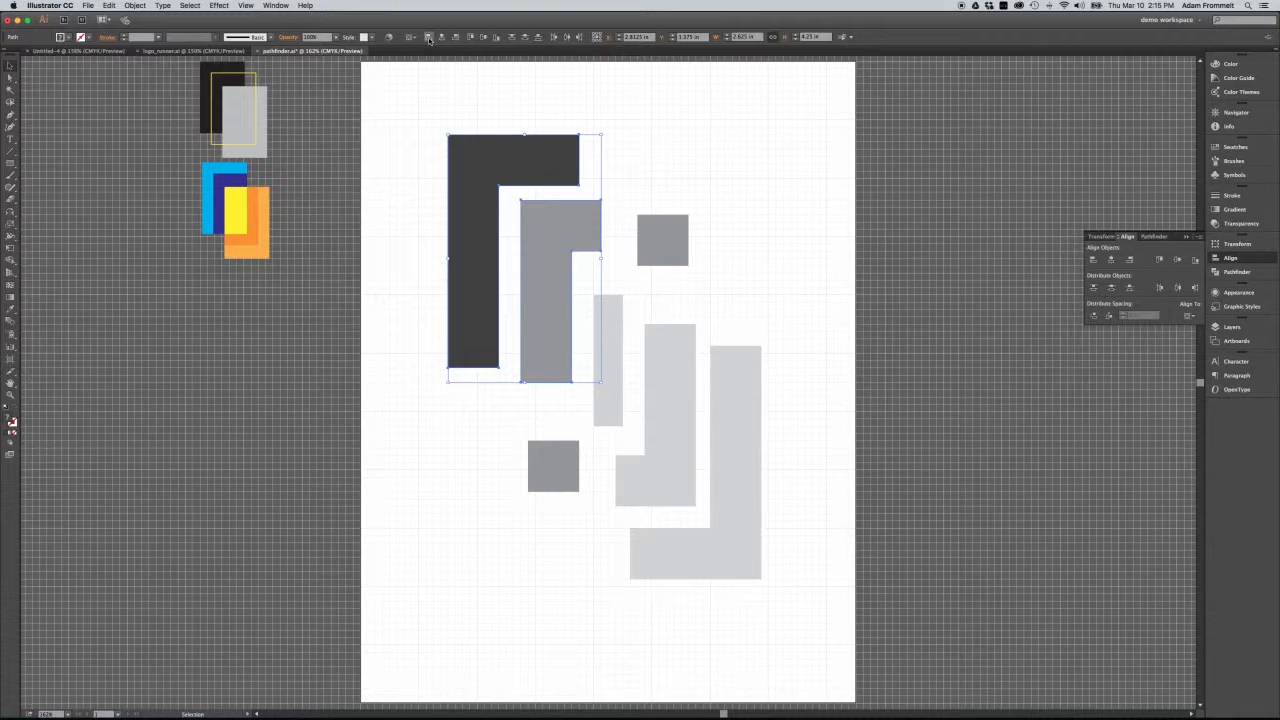
pyautogui.click(412, 37)
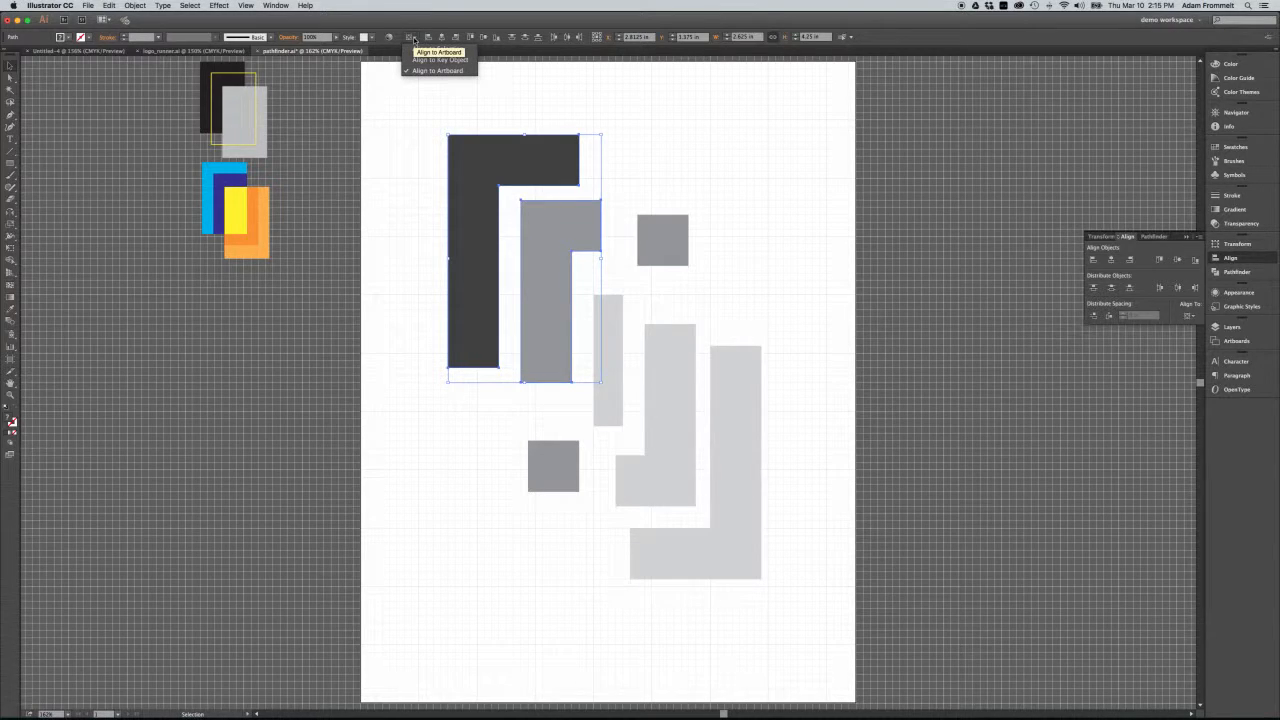
pyautogui.click(437, 70)
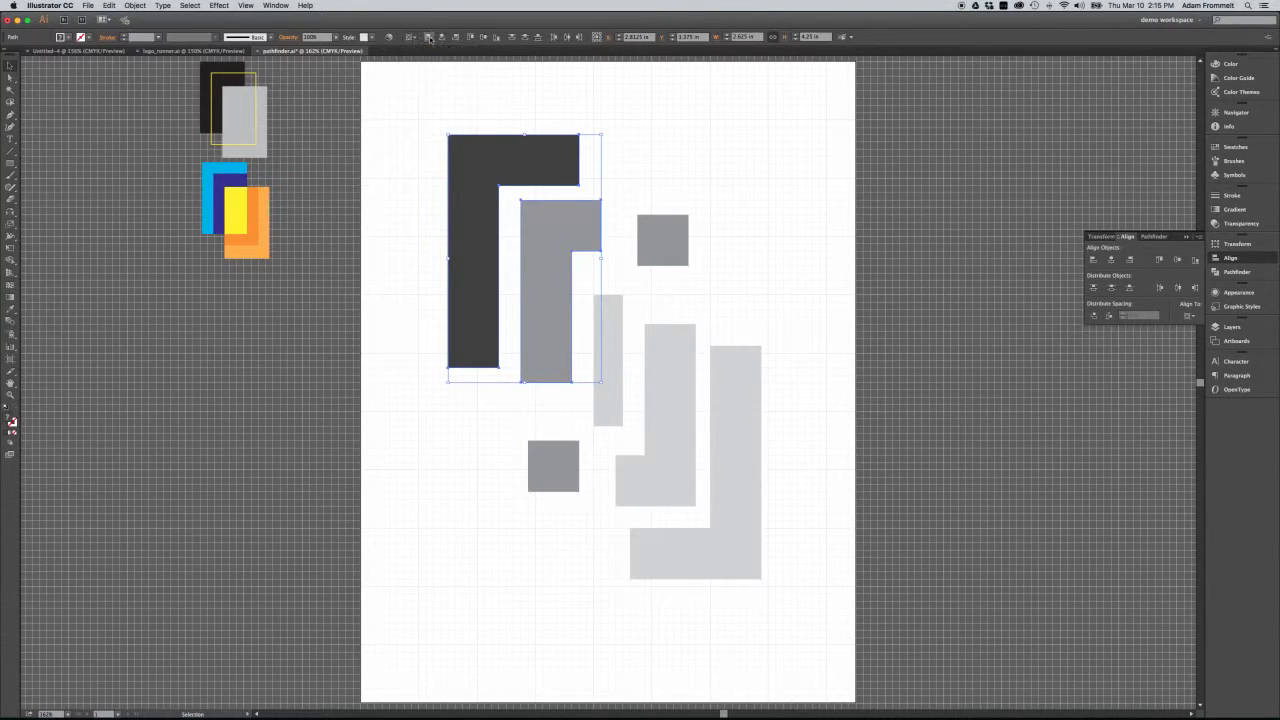
pyautogui.click(429, 37)
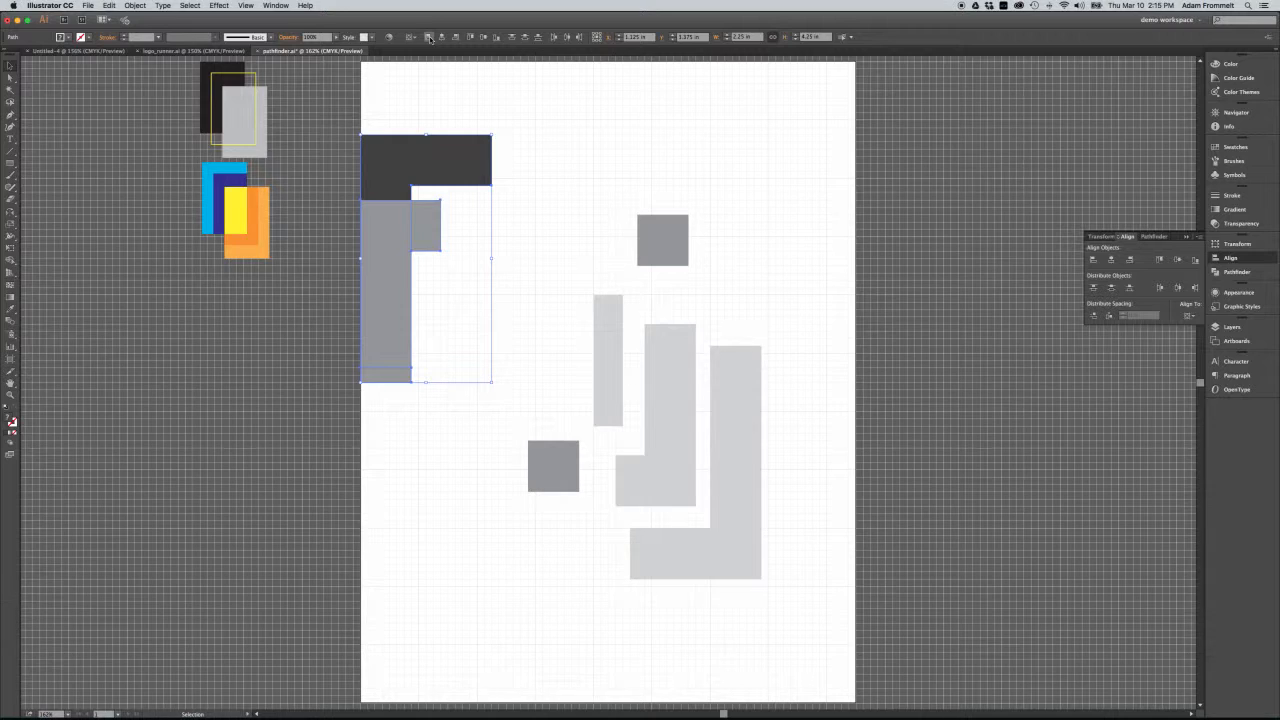
pyautogui.click(442, 37)
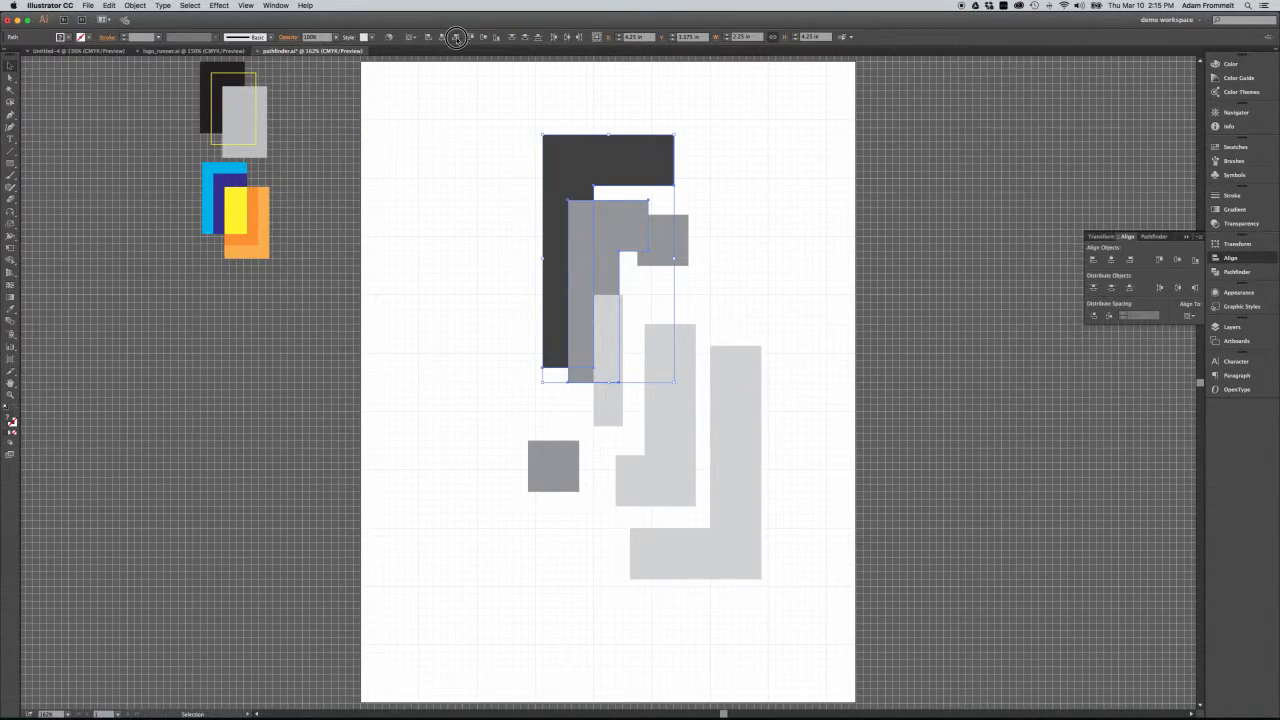
pyautogui.click(456, 37)
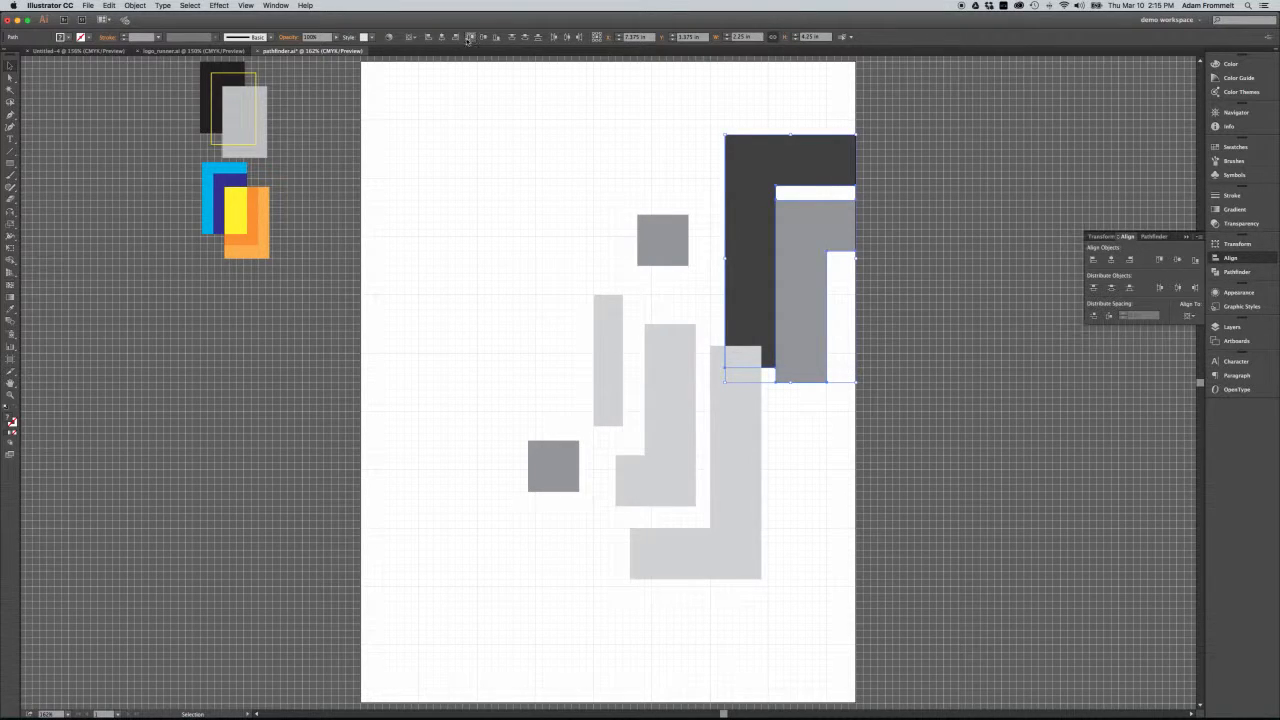
# Align the two L shapes to the artboard's top, vertical centre and bottom in turn, finishing with both centred on the artboard.
pyautogui.click(472, 38)
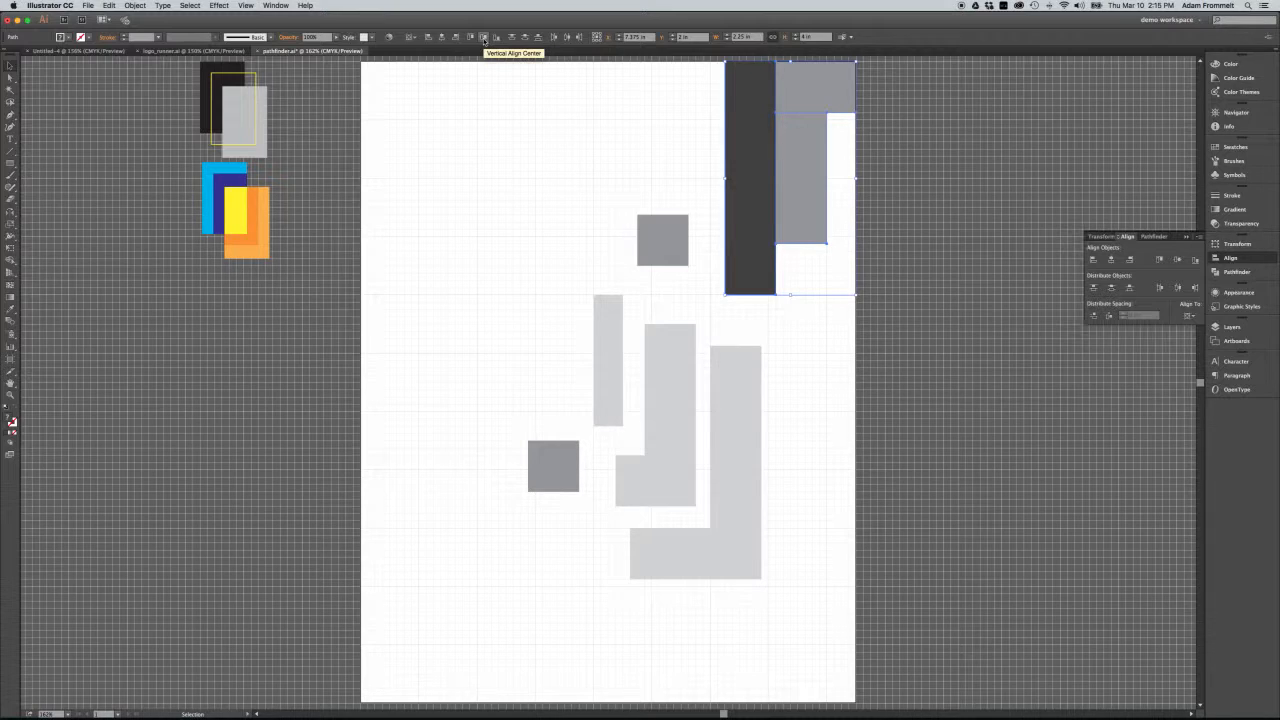
pyautogui.click(484, 38)
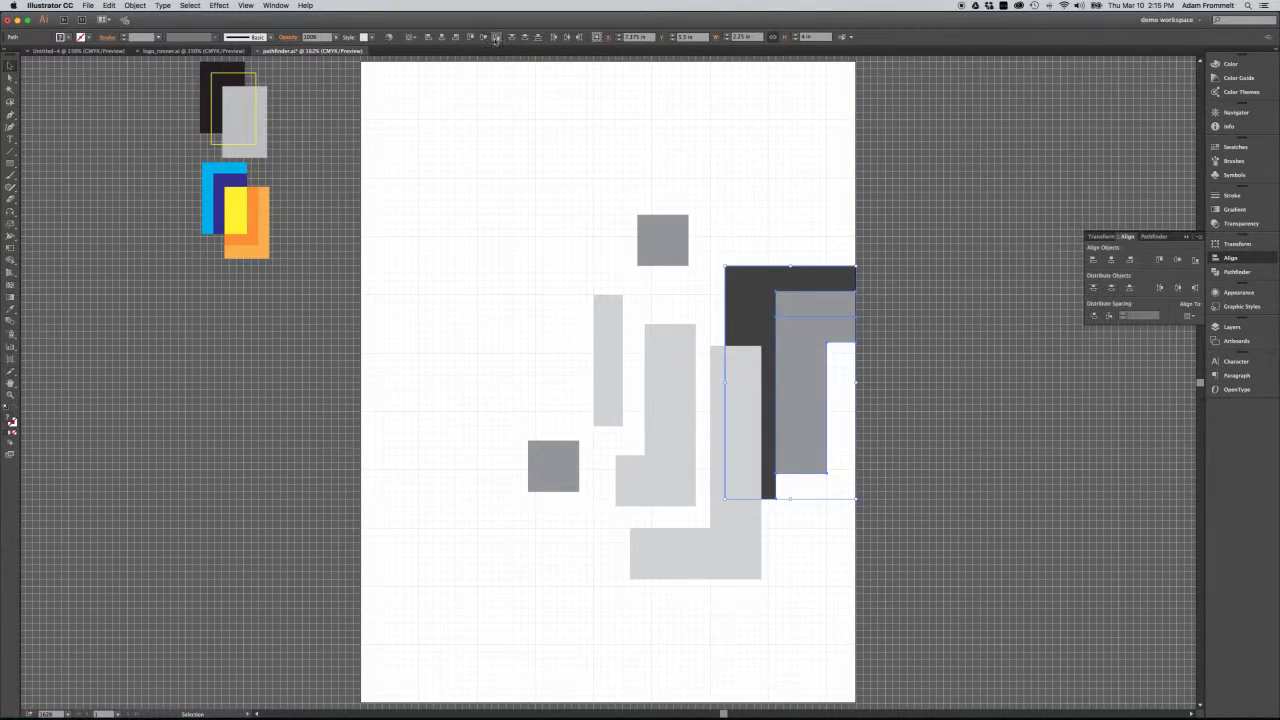
pyautogui.click(496, 38)
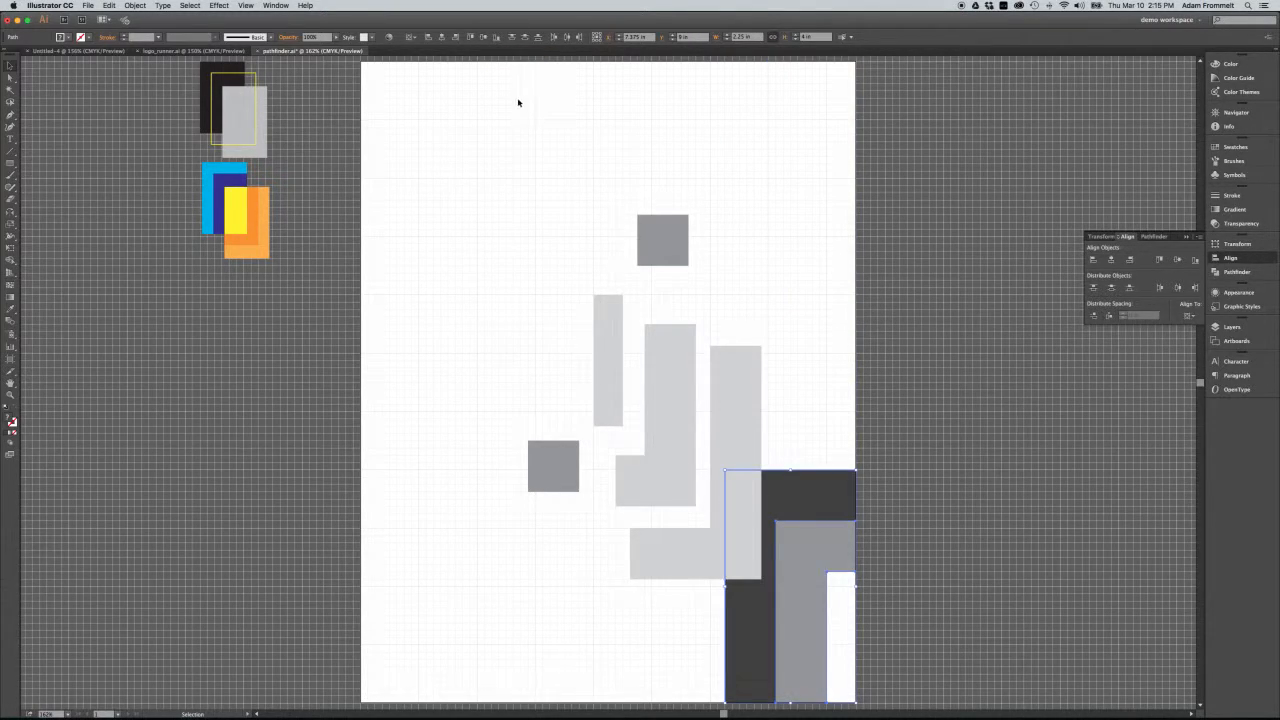
pyautogui.click(486, 38)
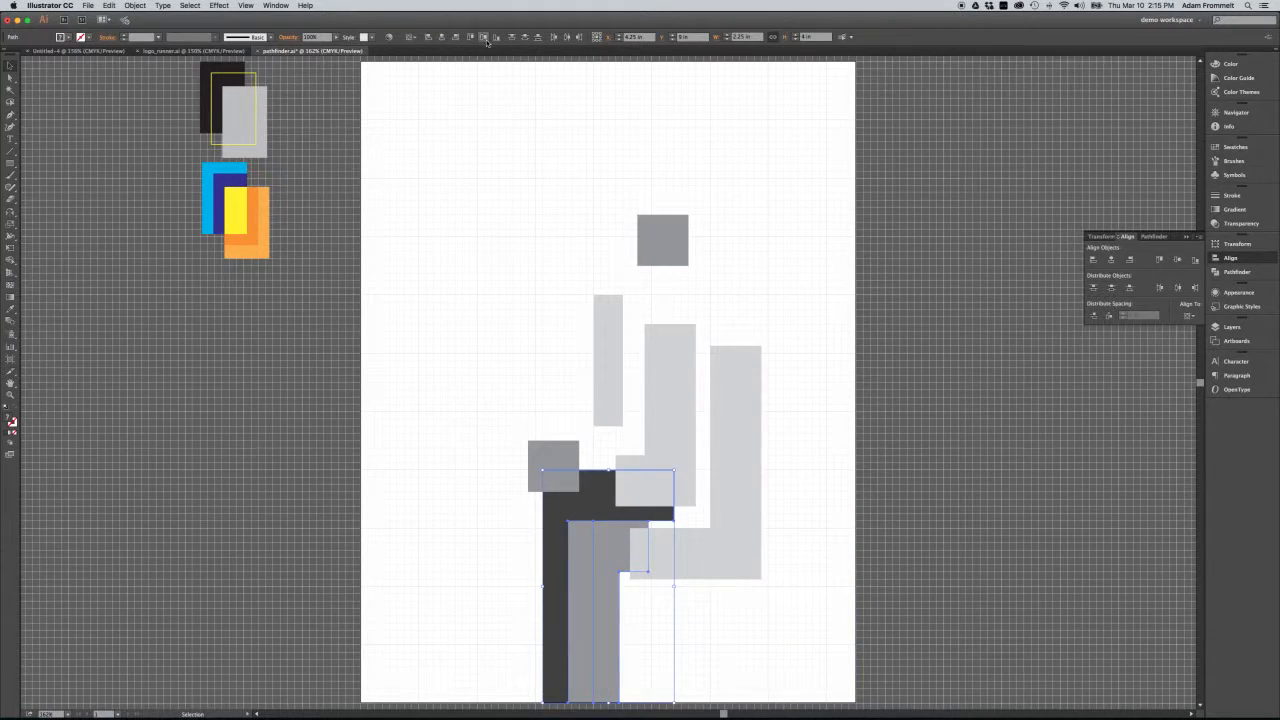
pyautogui.click(484, 38)
# Move the dark and mid-grey L shapes separately back to the upper-left area of the artboard, with a gap between them.
pyautogui.click(500, 278)
pyautogui.moveTo(551, 298); pyautogui.dragTo(457, 184)
pyautogui.moveTo(590, 331); pyautogui.dragTo(550, 268)
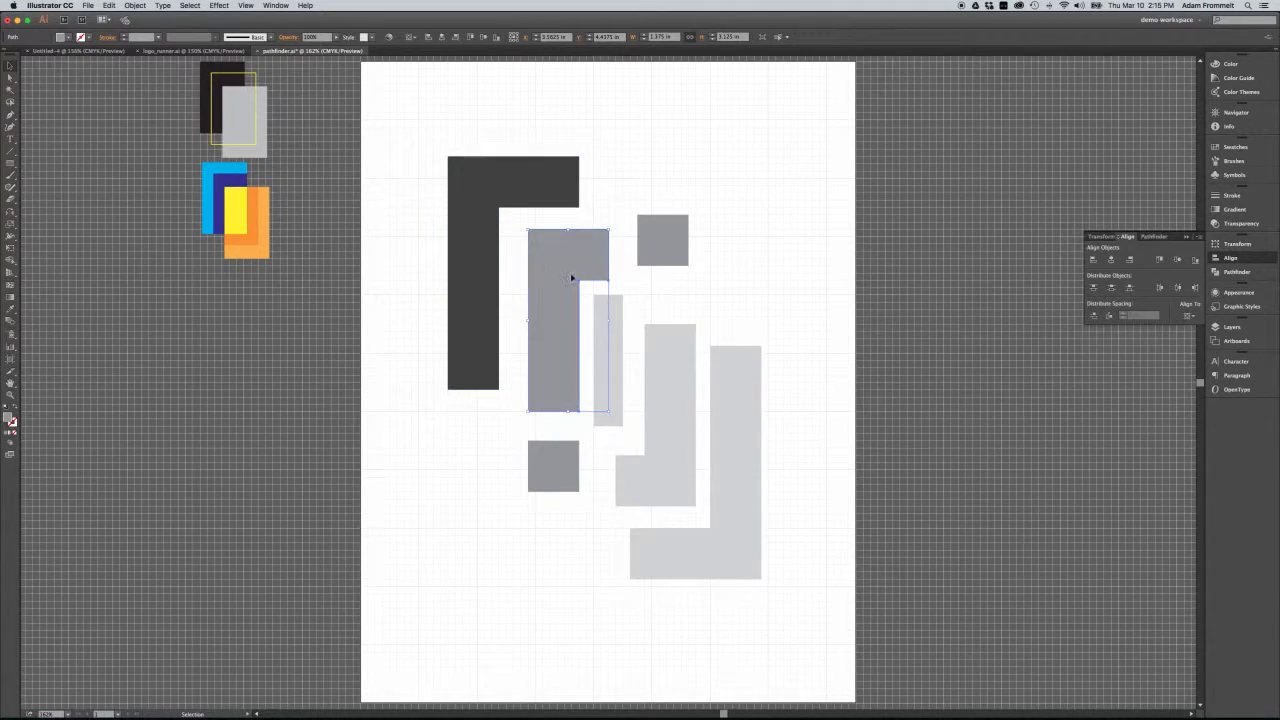
pyautogui.click(752, 290)
# Select all the shapes on the artboard and switch the alignment reference to Align to Selection, then back to Align to Artboard.
pyautogui.moveTo(686, 147); pyautogui.dragTo(444, 425)
pyautogui.moveTo(428, 109); pyautogui.dragTo(795, 592)
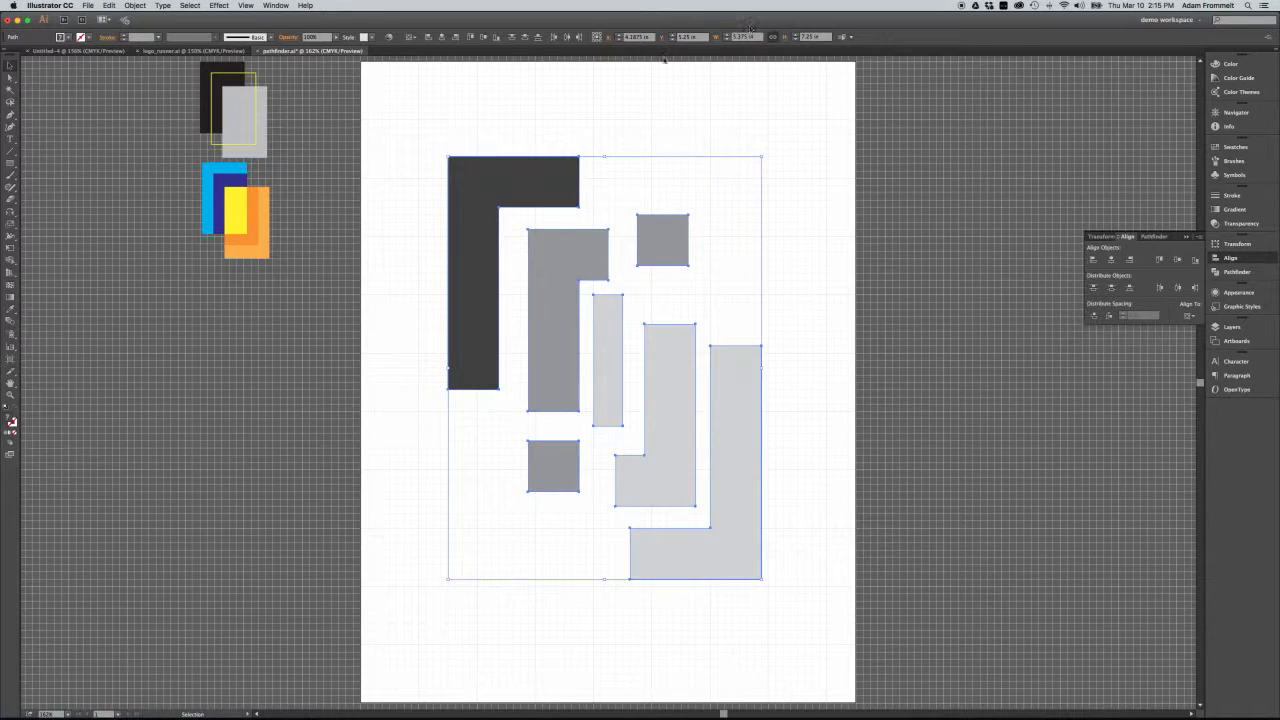
pyautogui.click(414, 38)
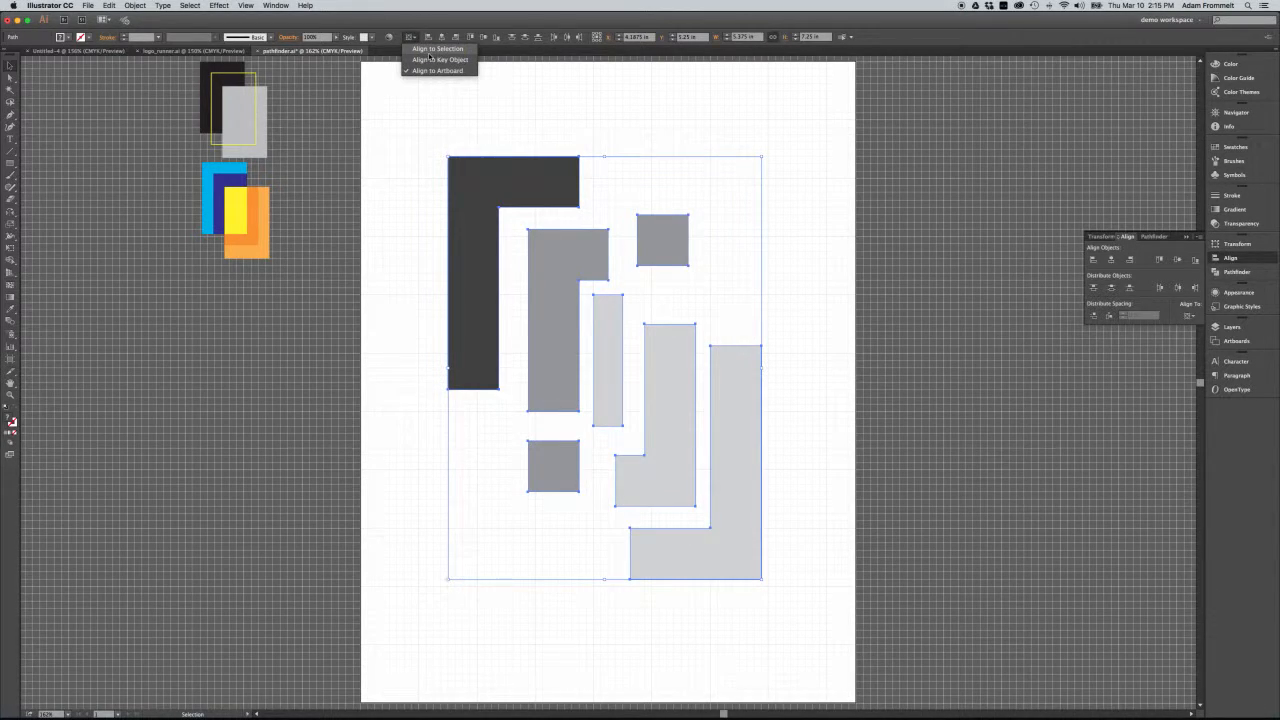
pyautogui.click(436, 52)
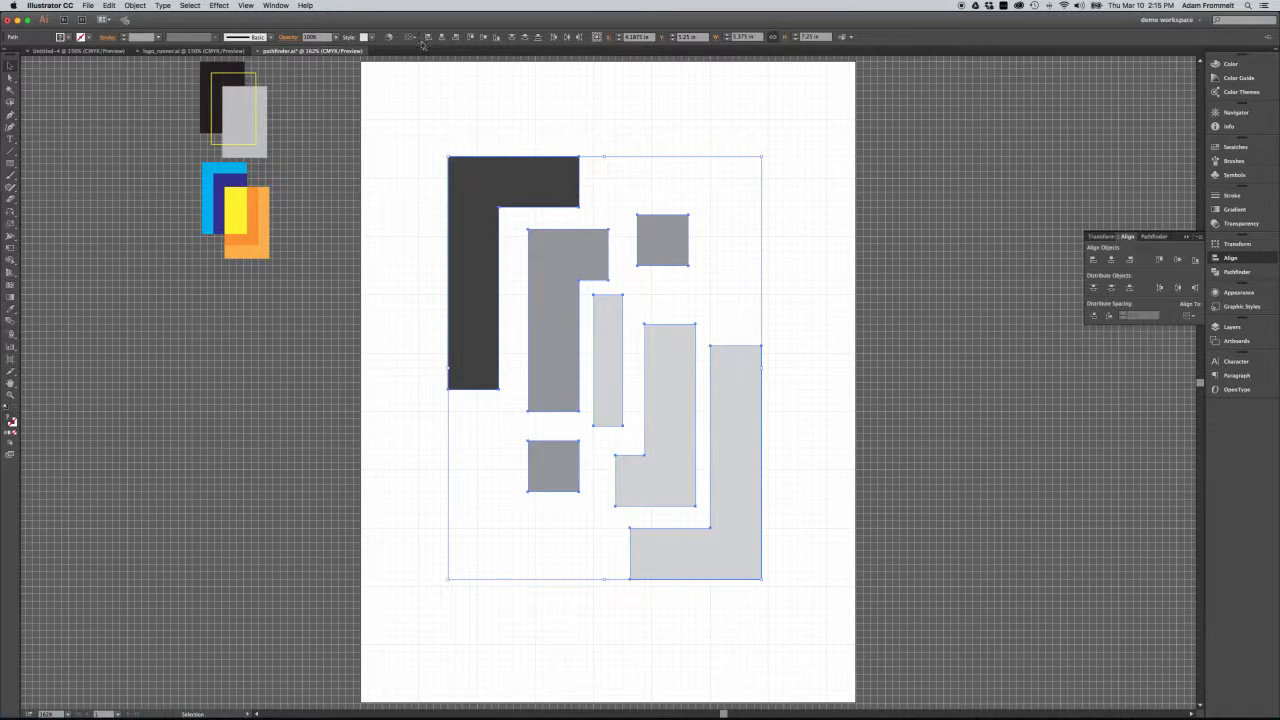
pyautogui.click(417, 41)
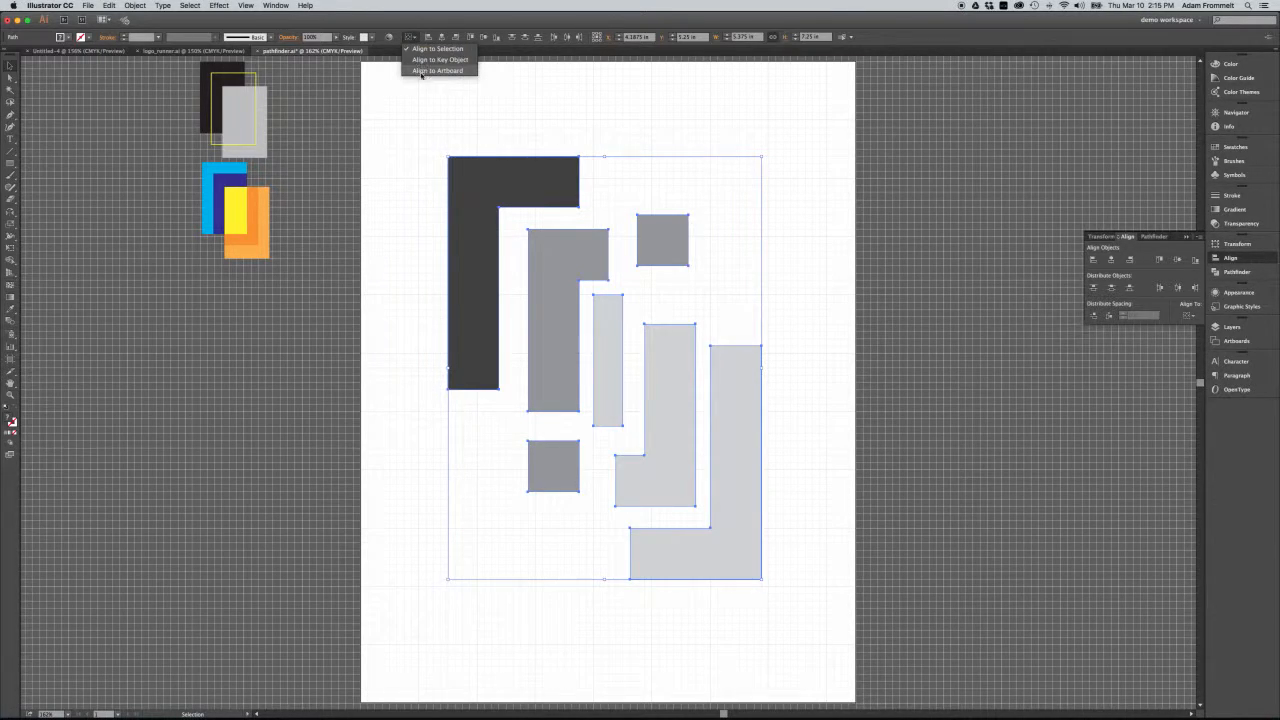
pyautogui.click(421, 75)
# Align the dark L shape to the artboard's left edge and the large light-grey L shape to its right edge.
pyautogui.click(458, 139)
pyautogui.click(495, 180)
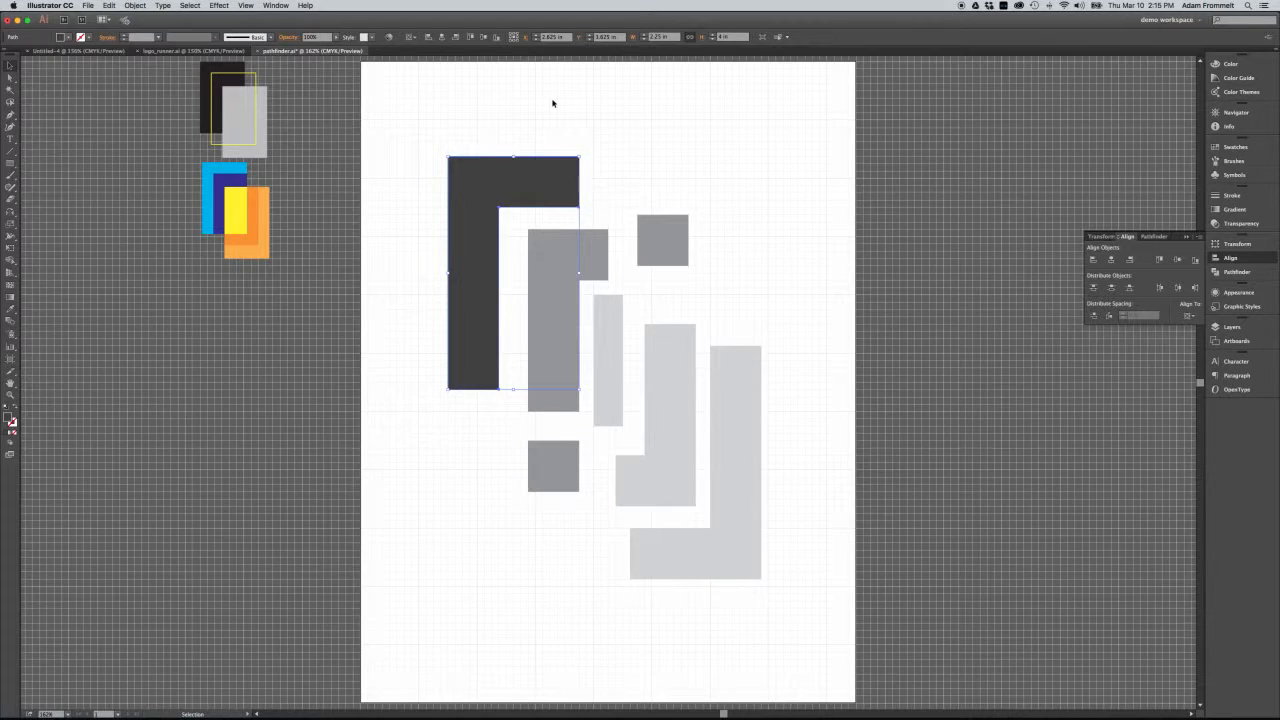
pyautogui.click(428, 37)
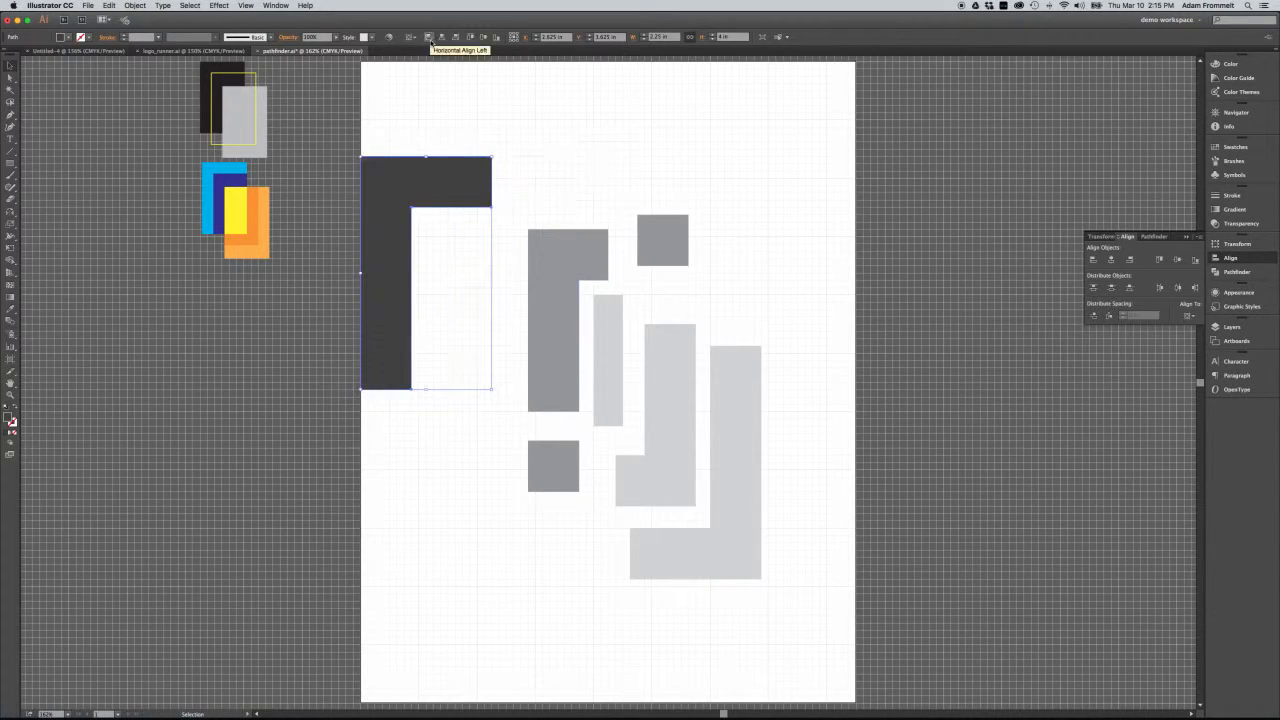
pyautogui.click(749, 374)
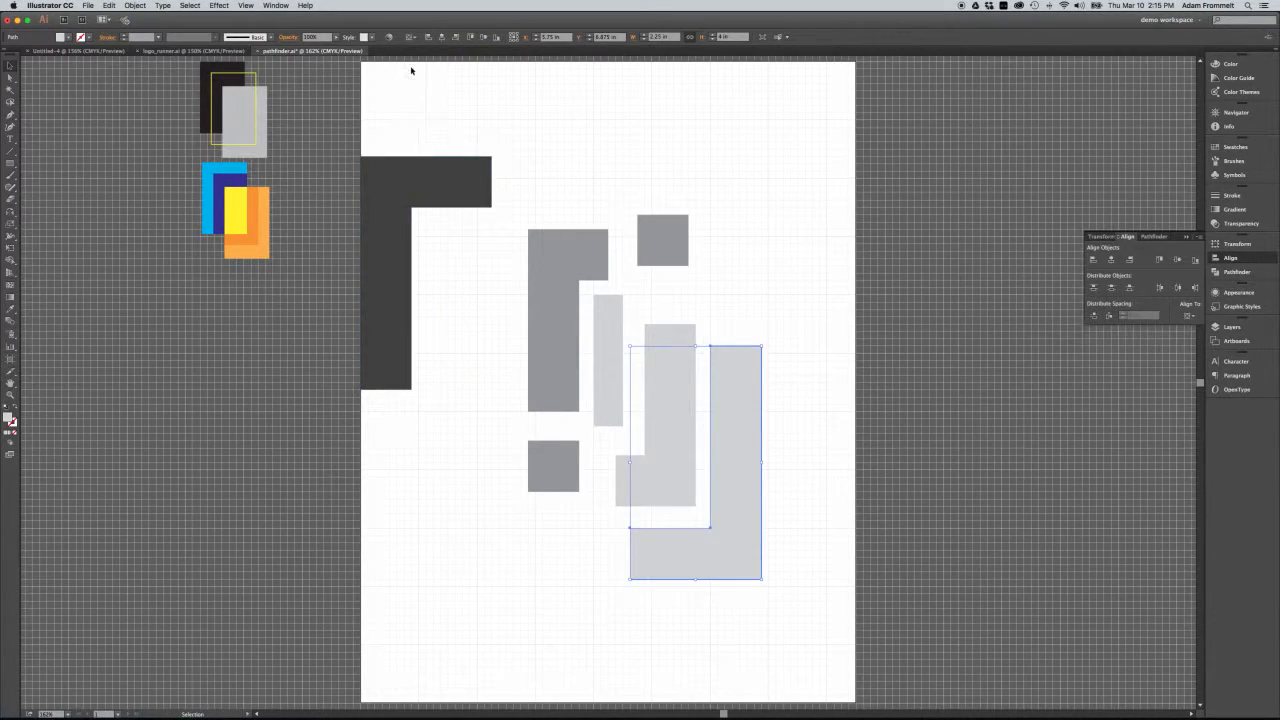
pyautogui.click(457, 37)
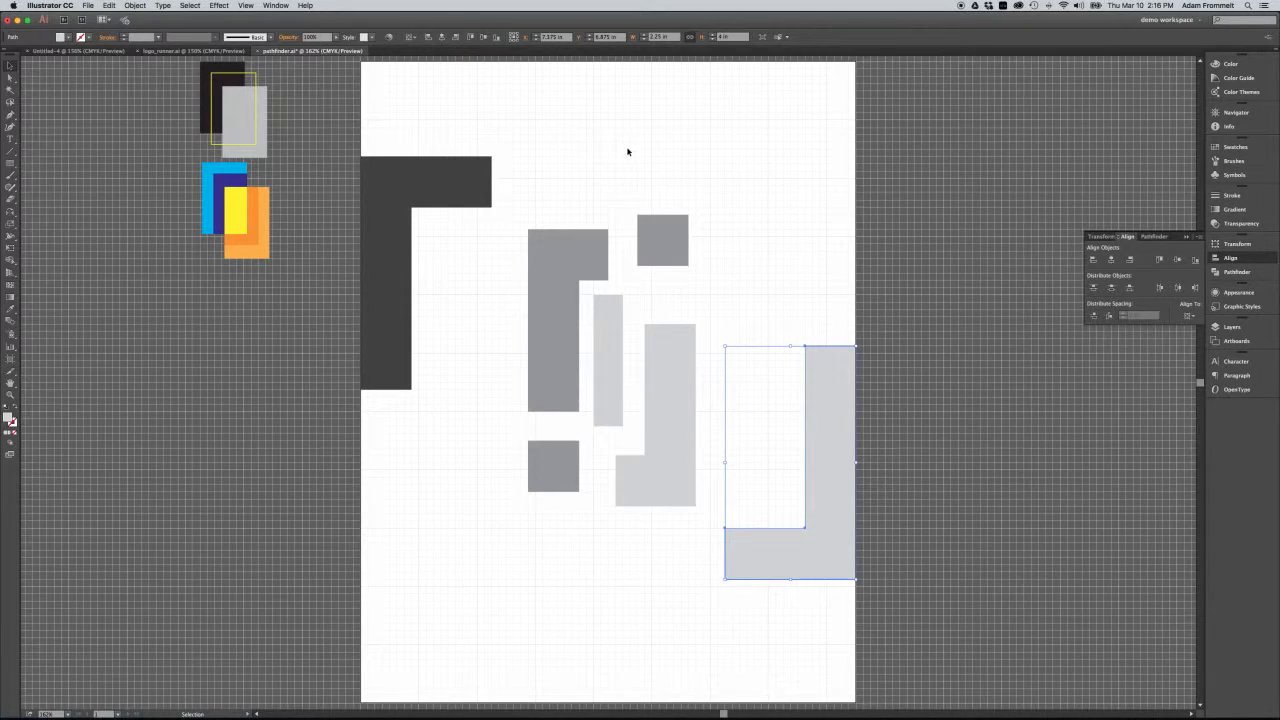
# Try to distribute all the shapes on the artboard by their vertical centres relative to the artboard.
pyautogui.moveTo(411, 120); pyautogui.dragTo(825, 516)
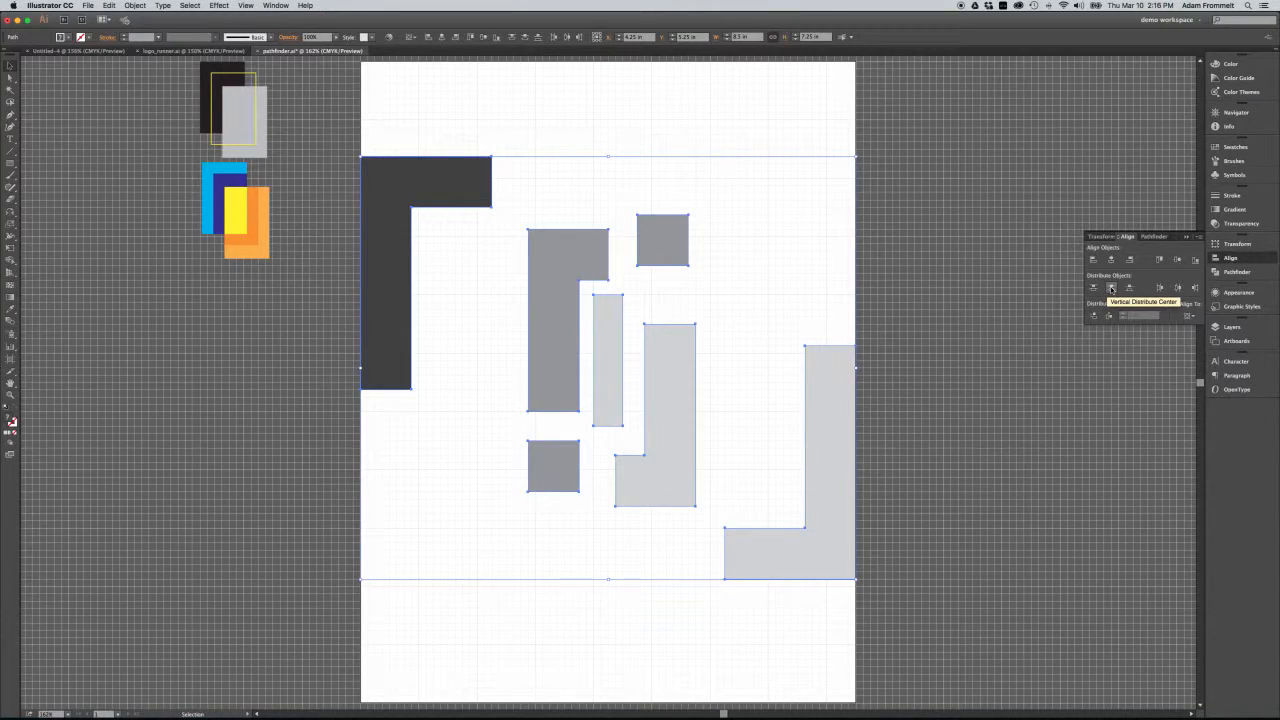
pyautogui.click(1111, 289)
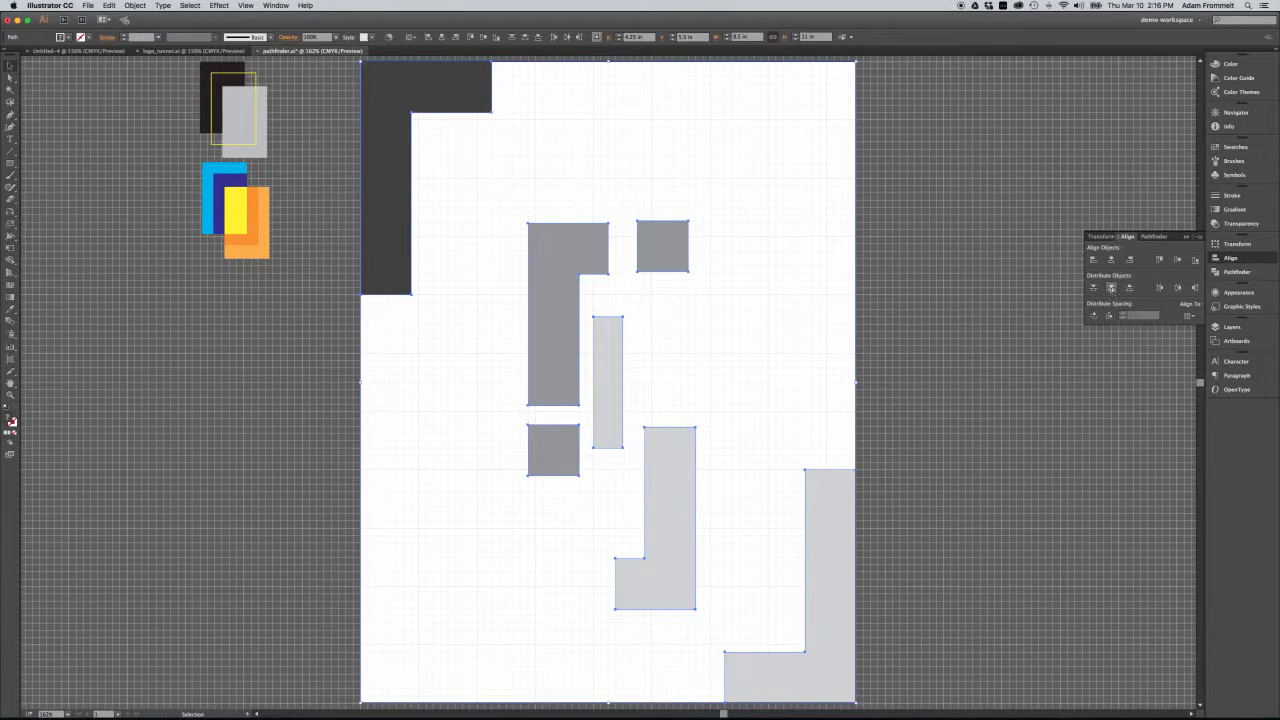
pyautogui.click(1111, 288)
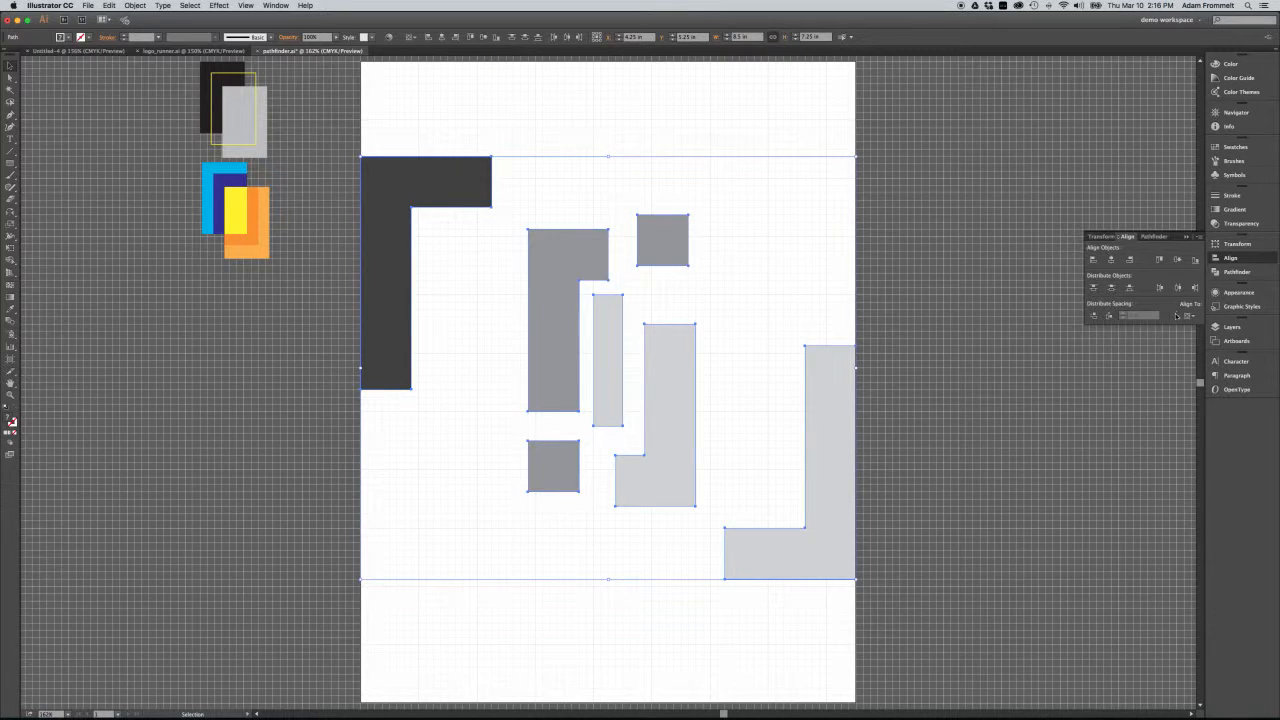
# Set alignment to Align to Selection and distribute the selected shapes by their vertical centres.
pyautogui.click(1191, 317)
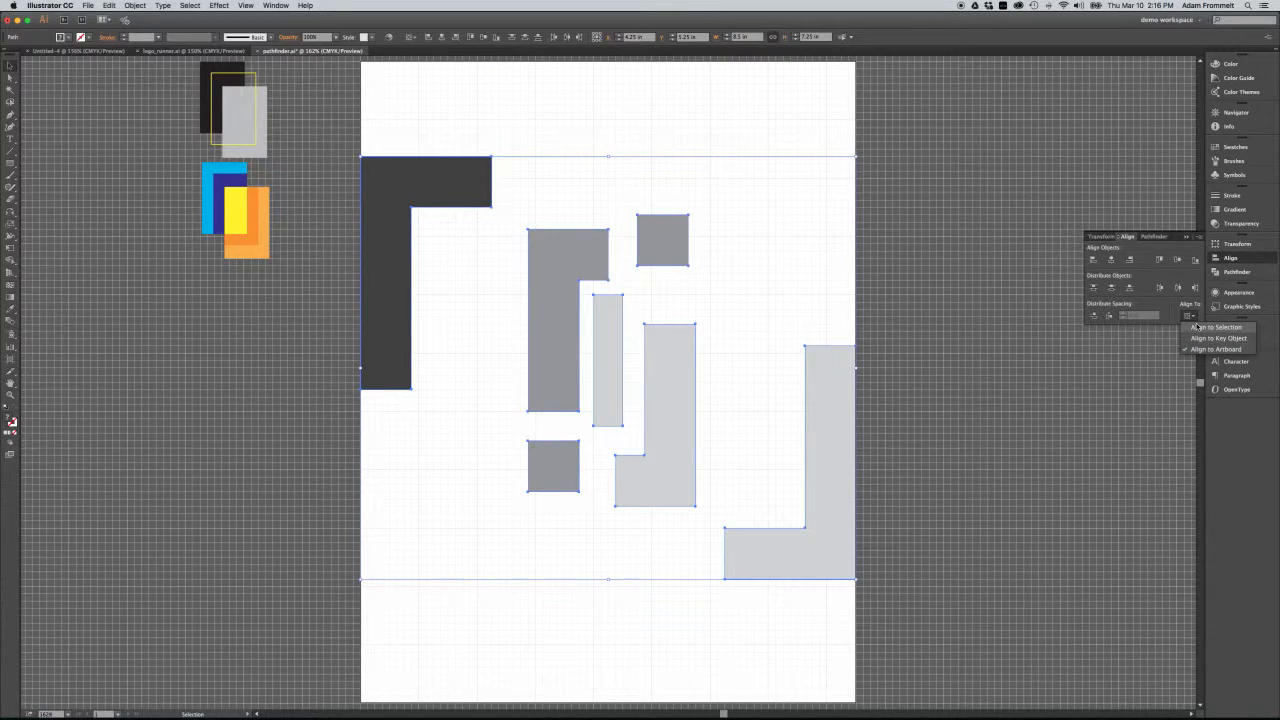
pyautogui.click(1197, 328)
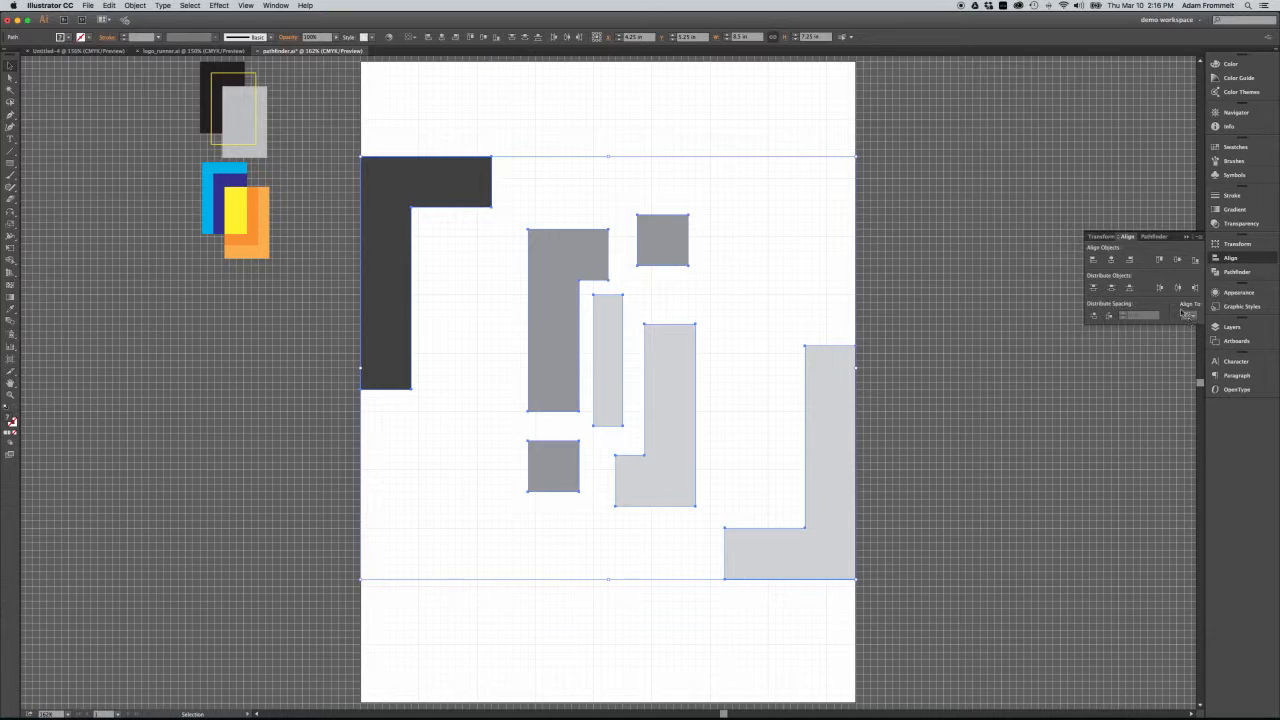
pyautogui.click(1112, 288)
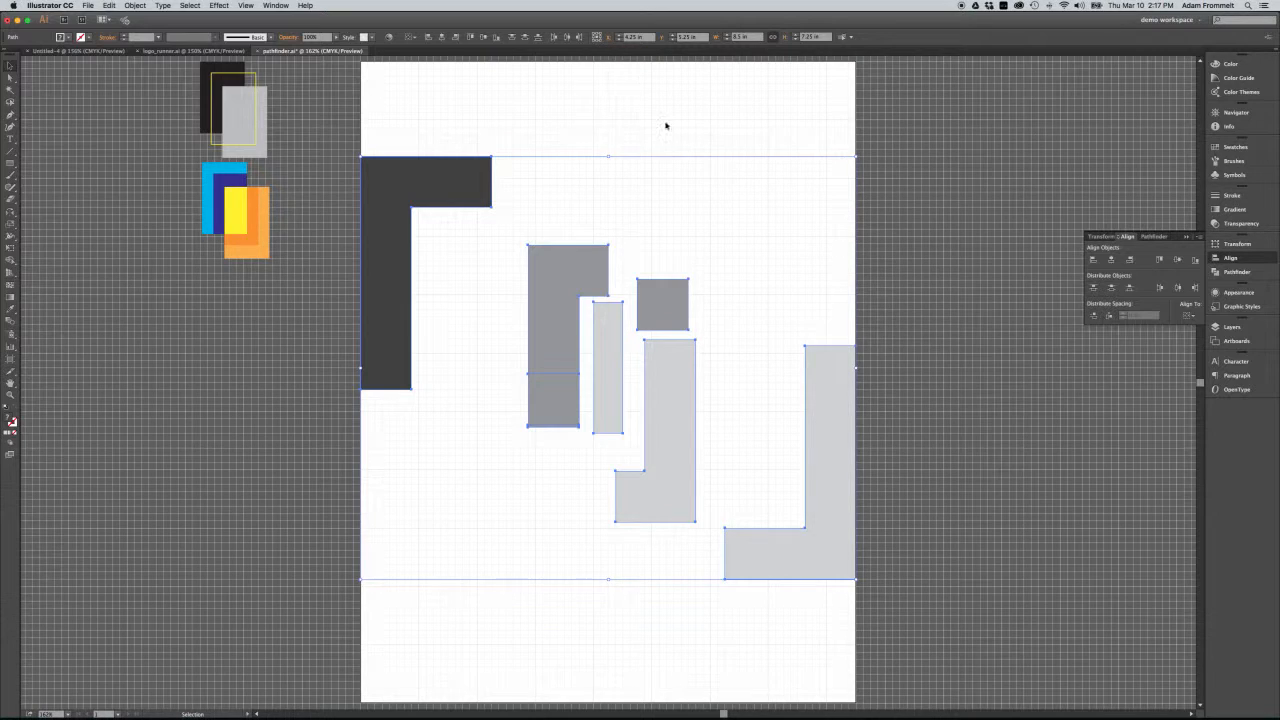
# Move the dark L and large light-grey L about 1 inch in from the artboard's side edges and align them by their vertical centres.
pyautogui.click(771, 277)
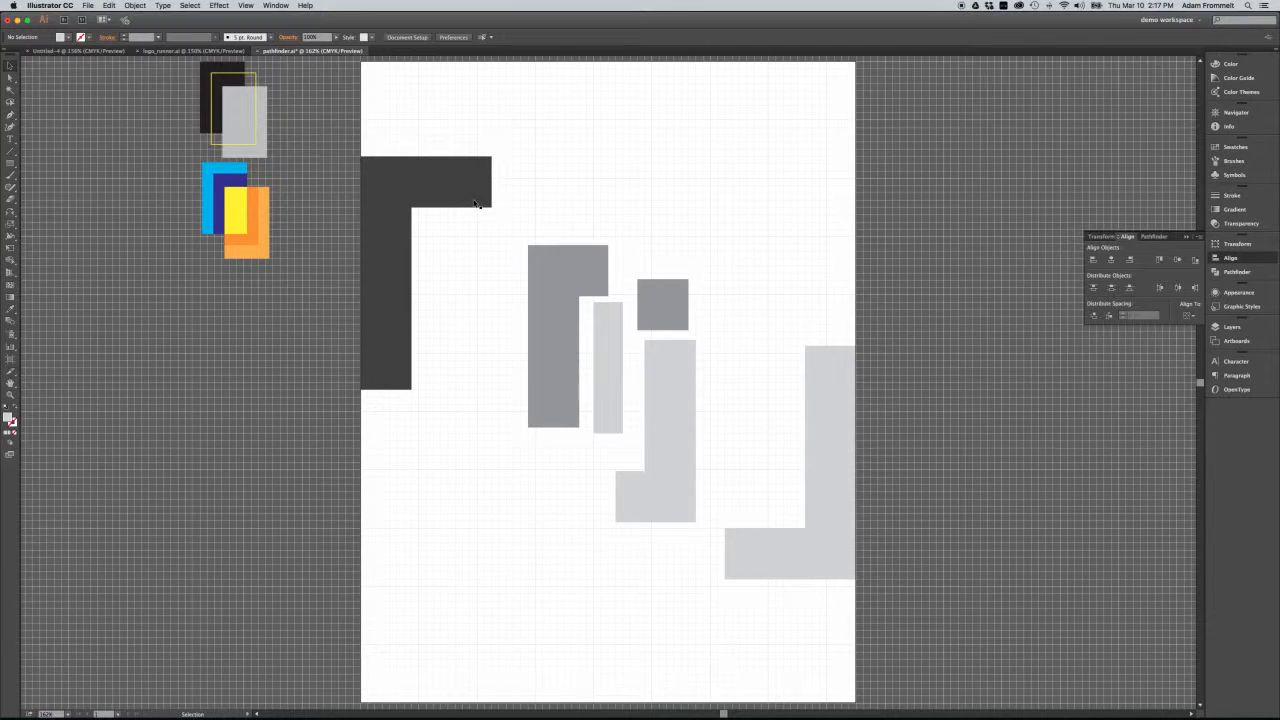
pyautogui.moveTo(475, 200); pyautogui.dragTo(525, 218)
pyautogui.moveTo(815, 394); pyautogui.dragTo(753, 402)
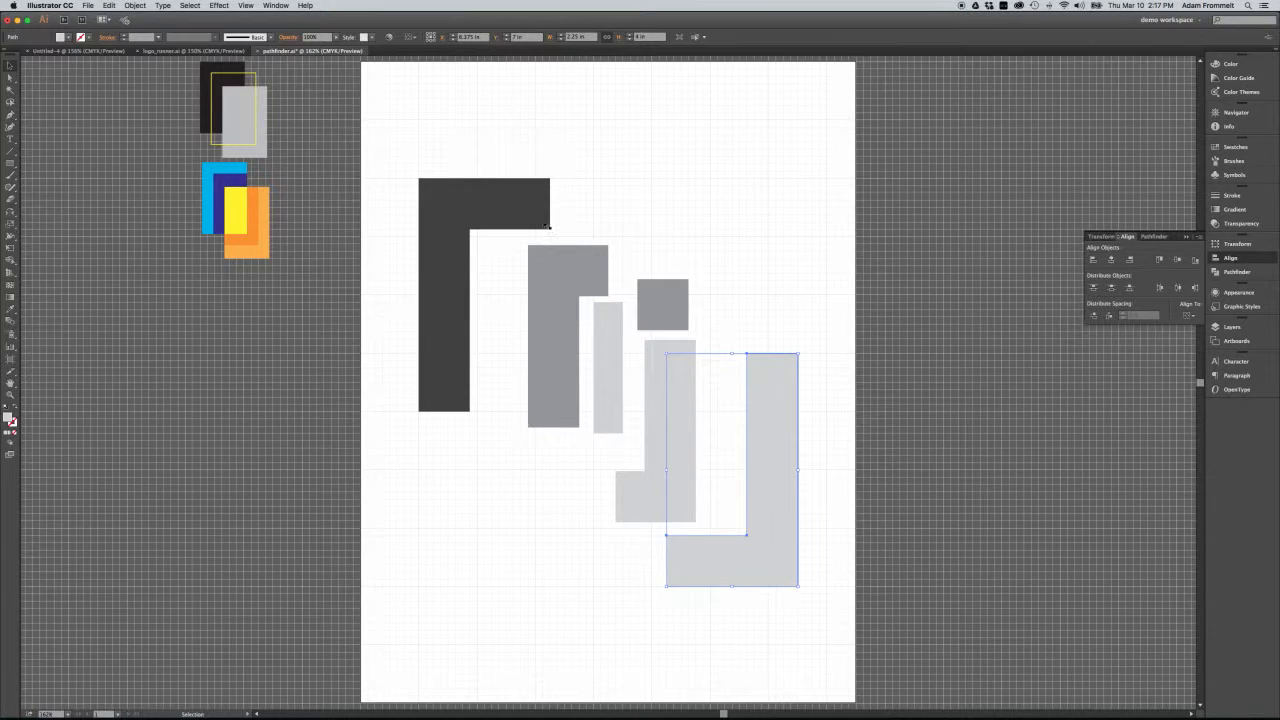
pyautogui.keyDown('shift'); pyautogui.click(528, 207); pyautogui.keyUp('shift')
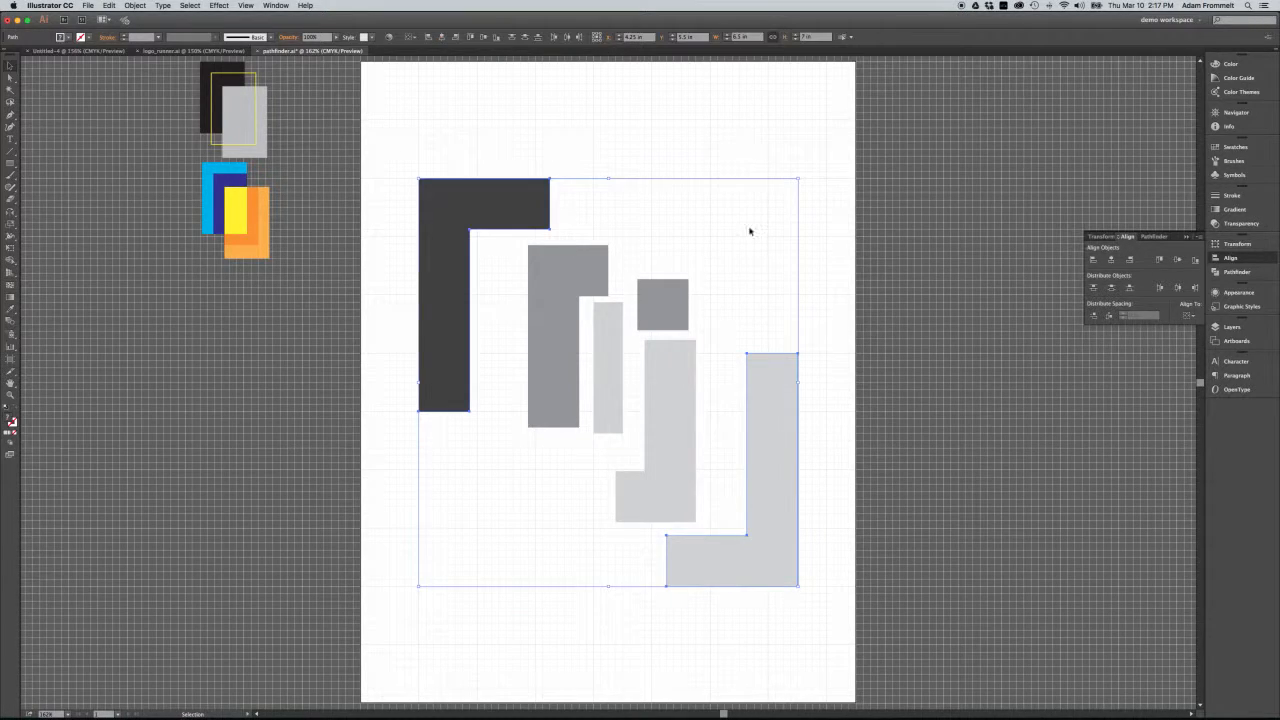
pyautogui.click(1177, 260)
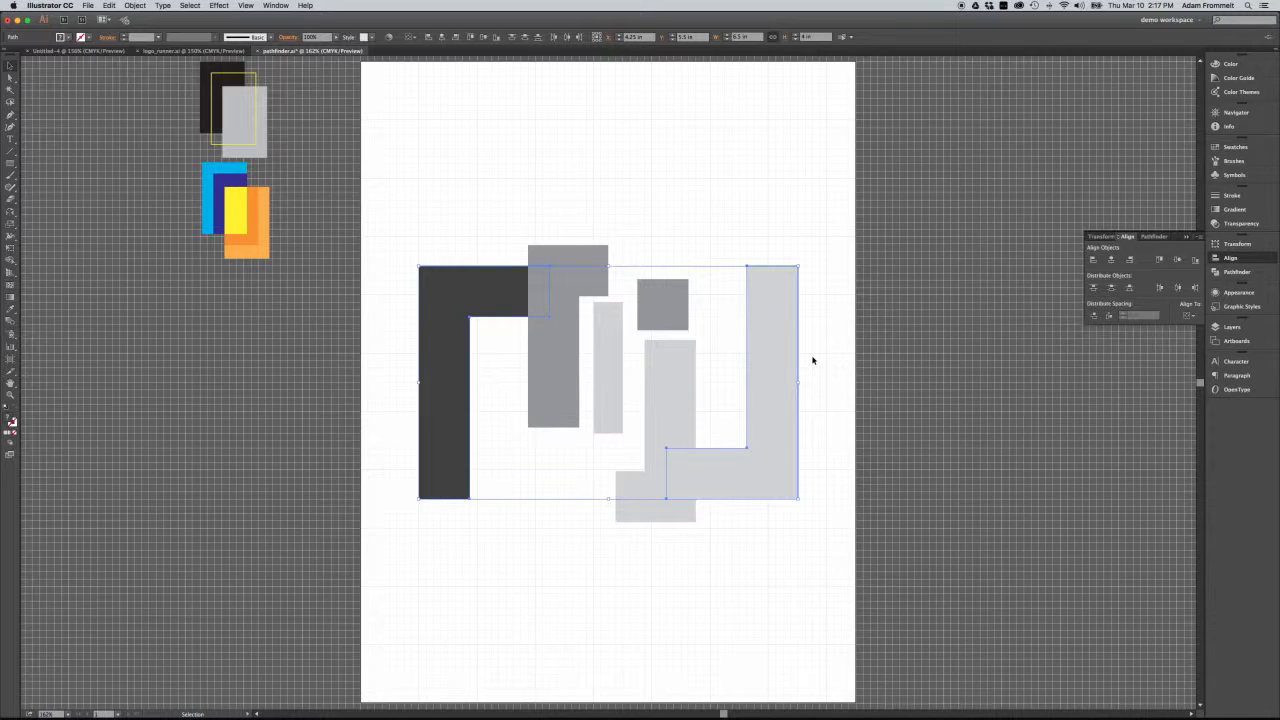
# Align the top edge of the small grey square beside the large light-grey L with the top edge of that L.
pyautogui.click(706, 386)
pyautogui.moveTo(677, 314)
pyautogui.mouseDown()
pyautogui.moveTo(709, 297)
pyautogui.moveTo(675, 321)
pyautogui.mouseUp()
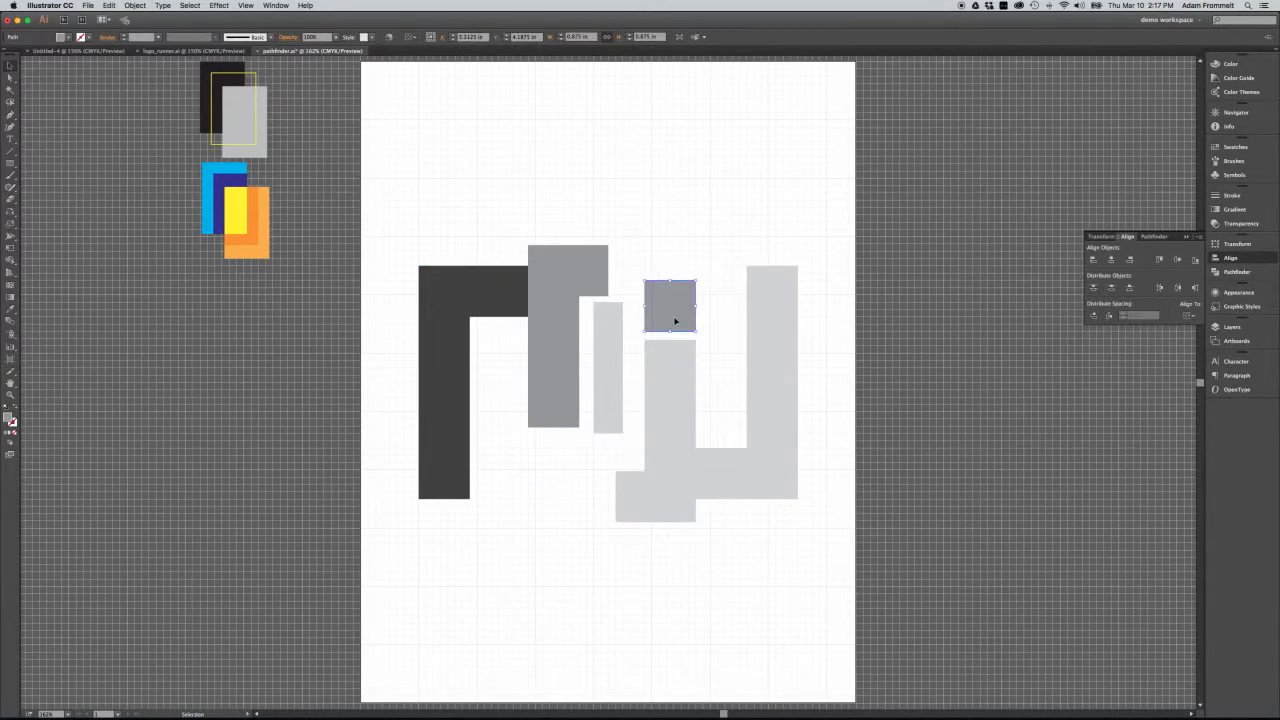
pyautogui.press('super+z')
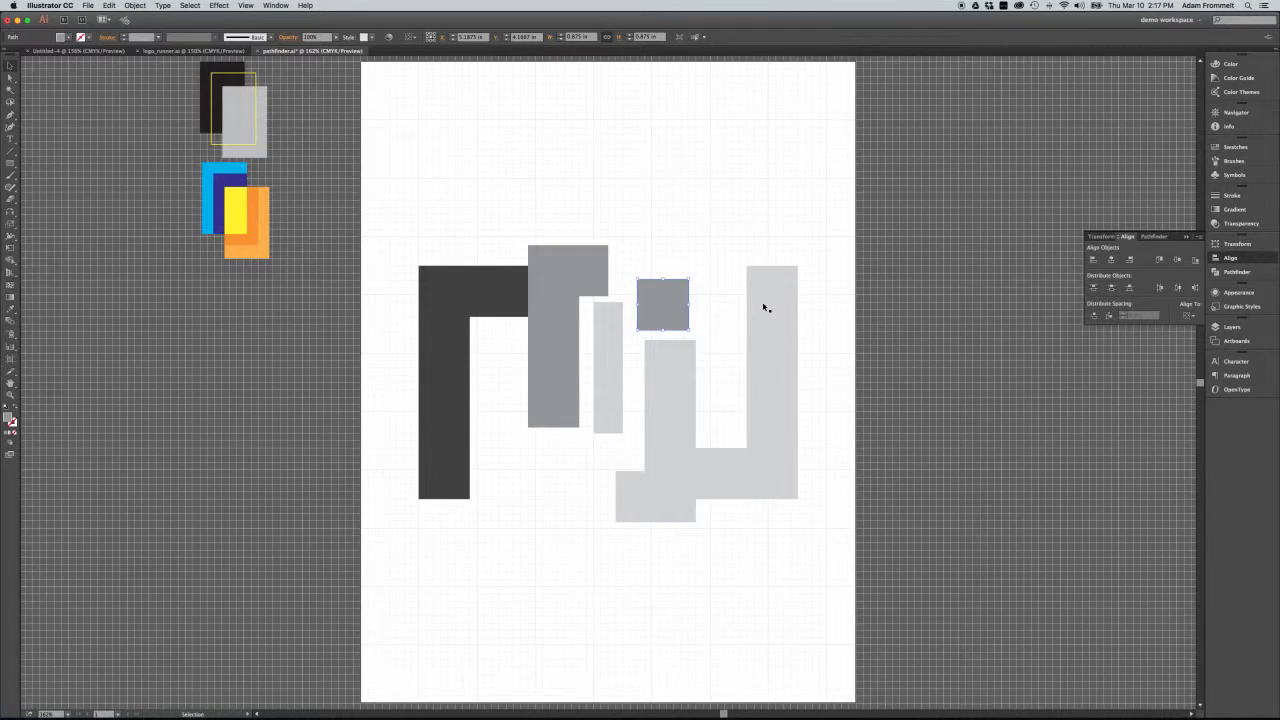
pyautogui.keyDown('shift'); pyautogui.click(765, 307); pyautogui.keyUp('shift')
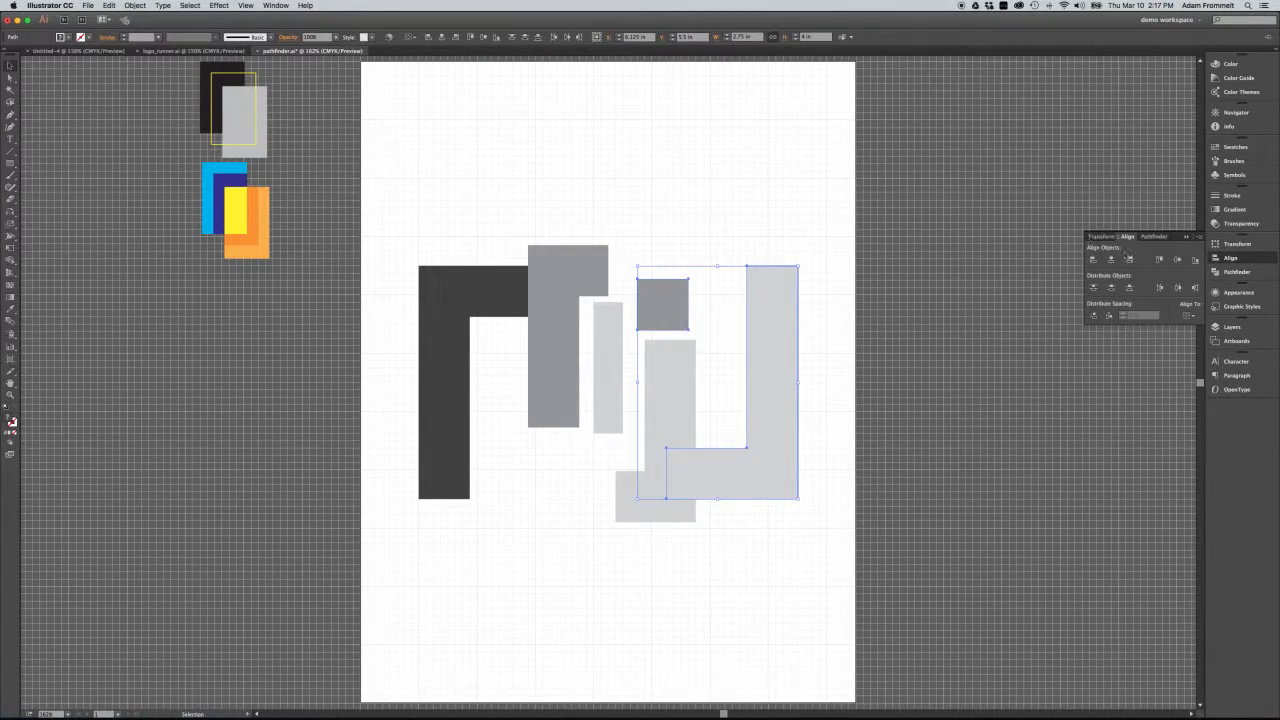
pyautogui.click(1157, 259)
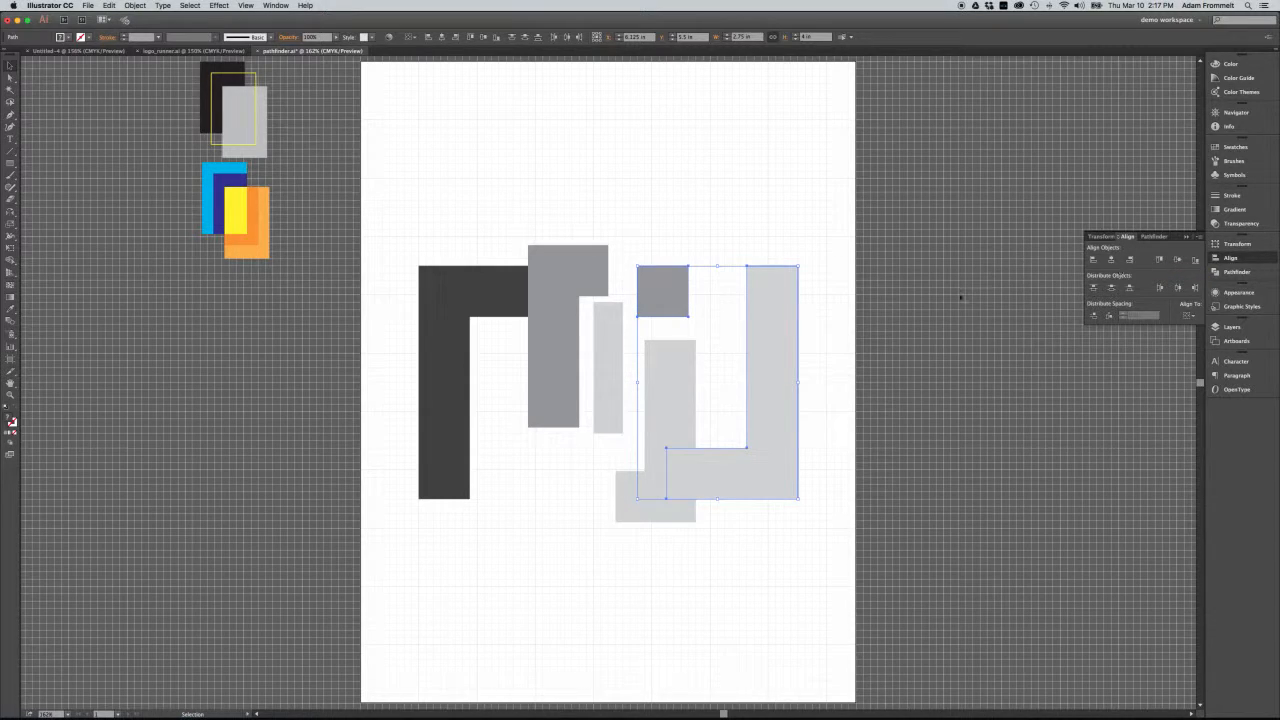
pyautogui.click(518, 314)
pyautogui.keyDown('shift'); pyautogui.click(560, 404); pyautogui.keyUp('shift')
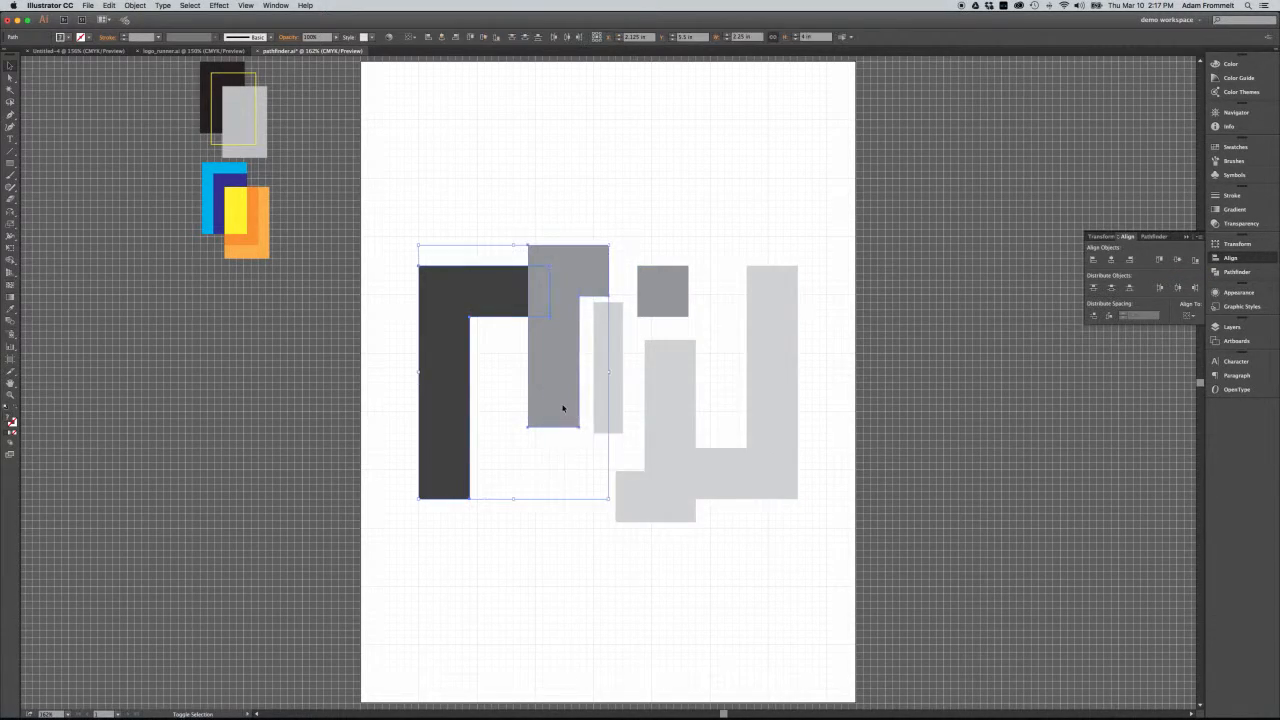
pyautogui.click(588, 277)
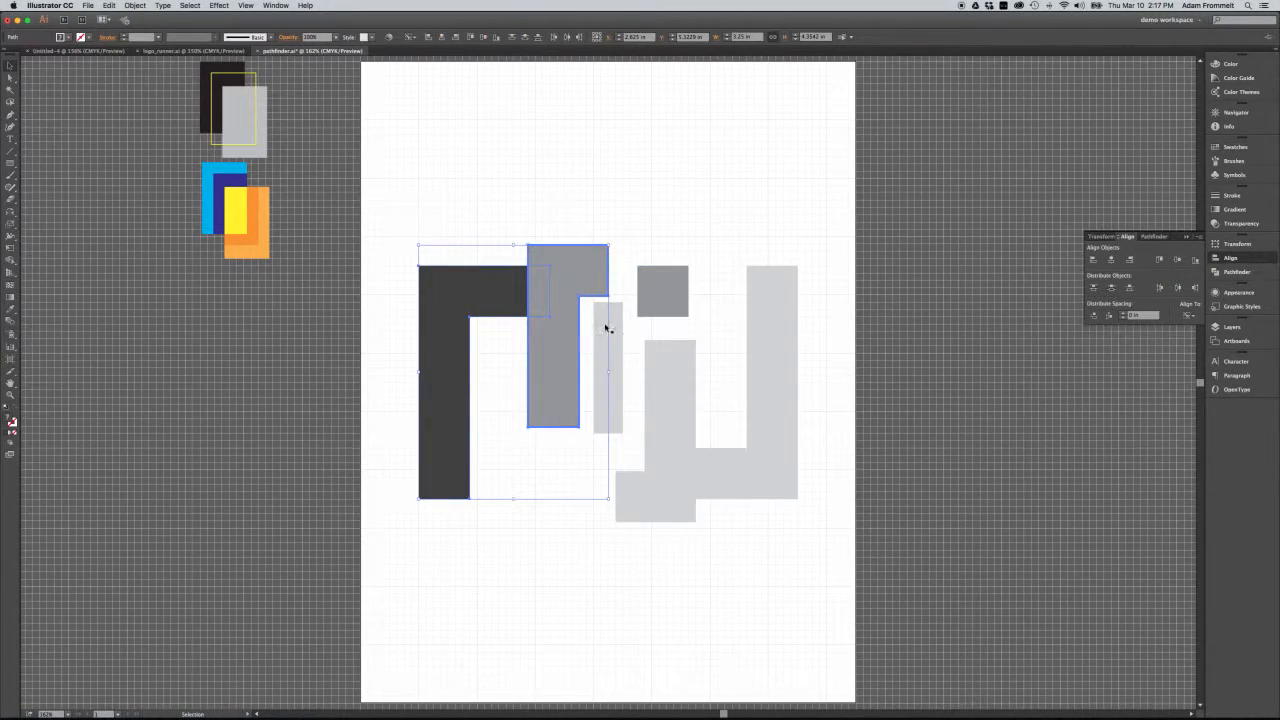
pyautogui.click(640, 353)
pyautogui.click(654, 506)
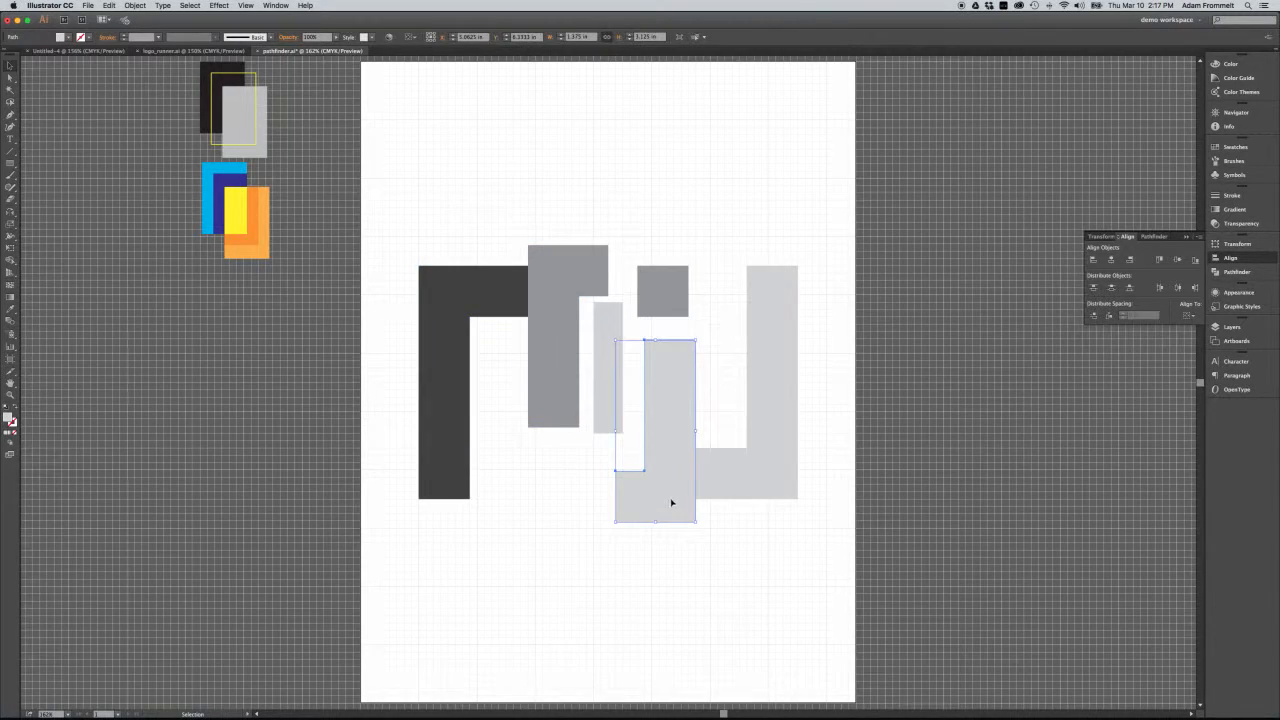
# Shift the mid-grey L off the square it covers and align that square to the dark L's bottom edge.
pyautogui.click(569, 280)
pyautogui.moveTo(562, 300); pyautogui.dragTo(547, 357)
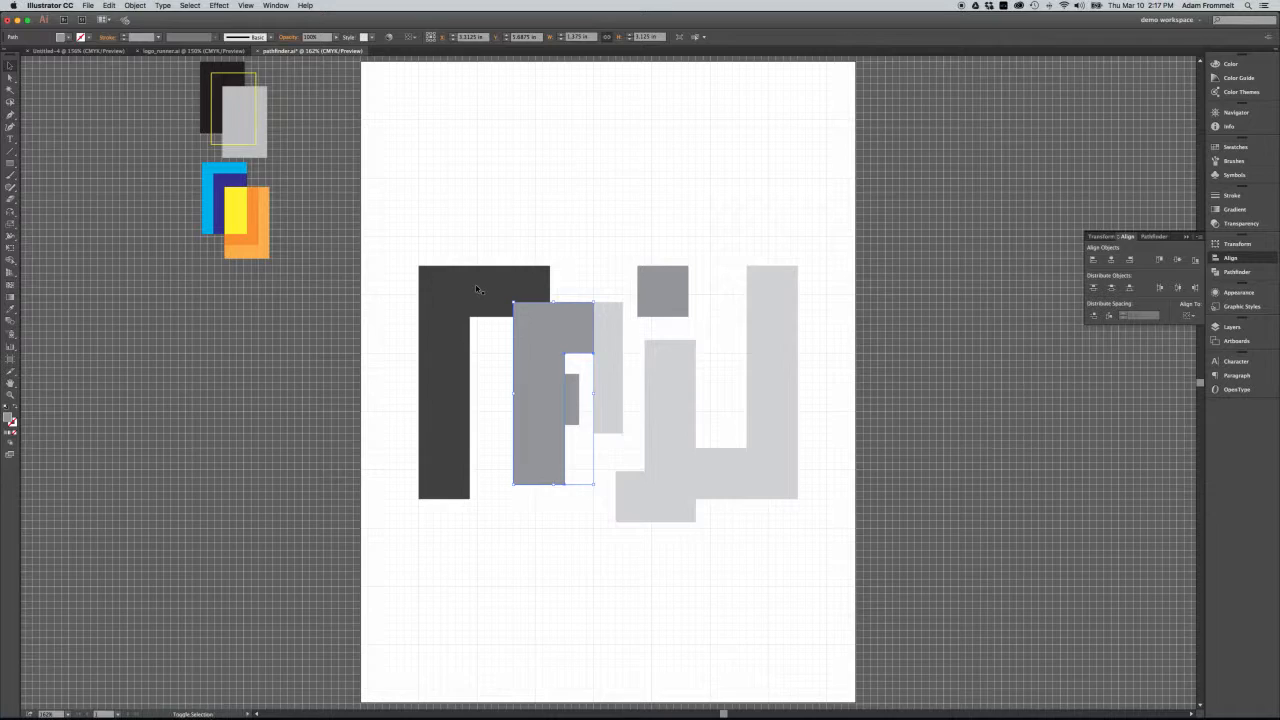
pyautogui.click(575, 408)
pyautogui.keyDown('shift'); pyautogui.click(456, 299); pyautogui.keyUp('shift')
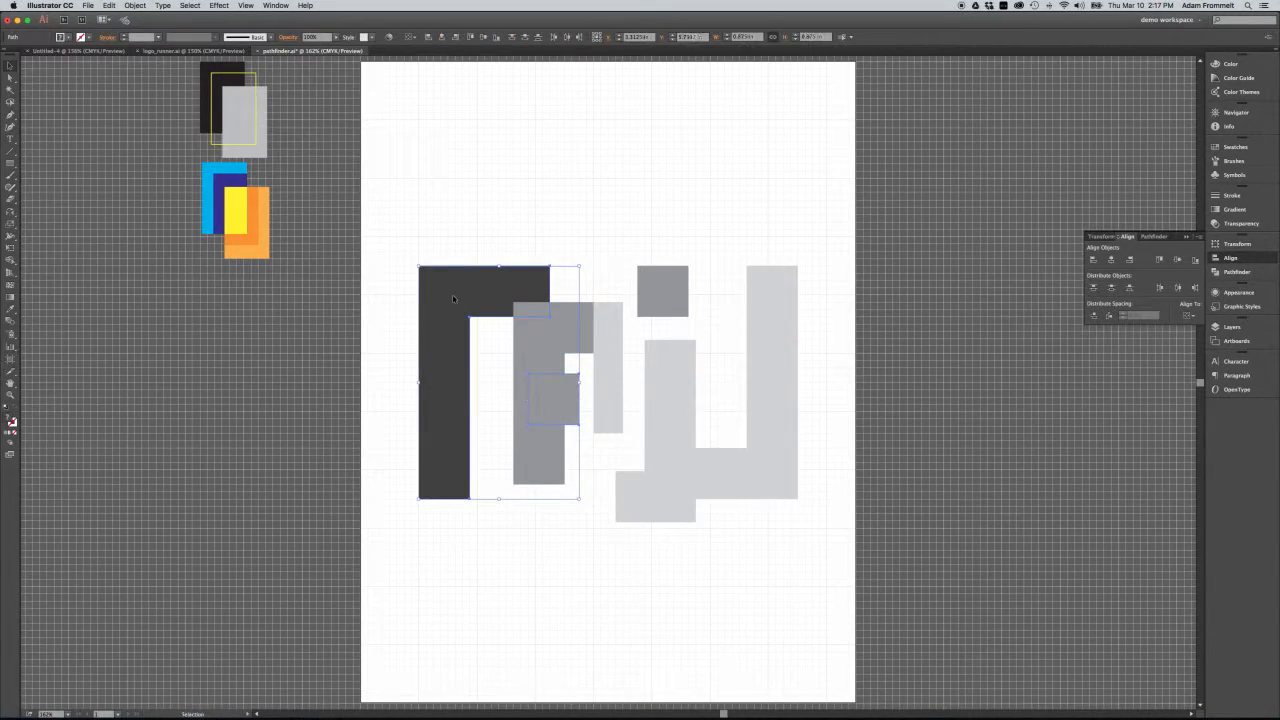
pyautogui.click(1194, 260)
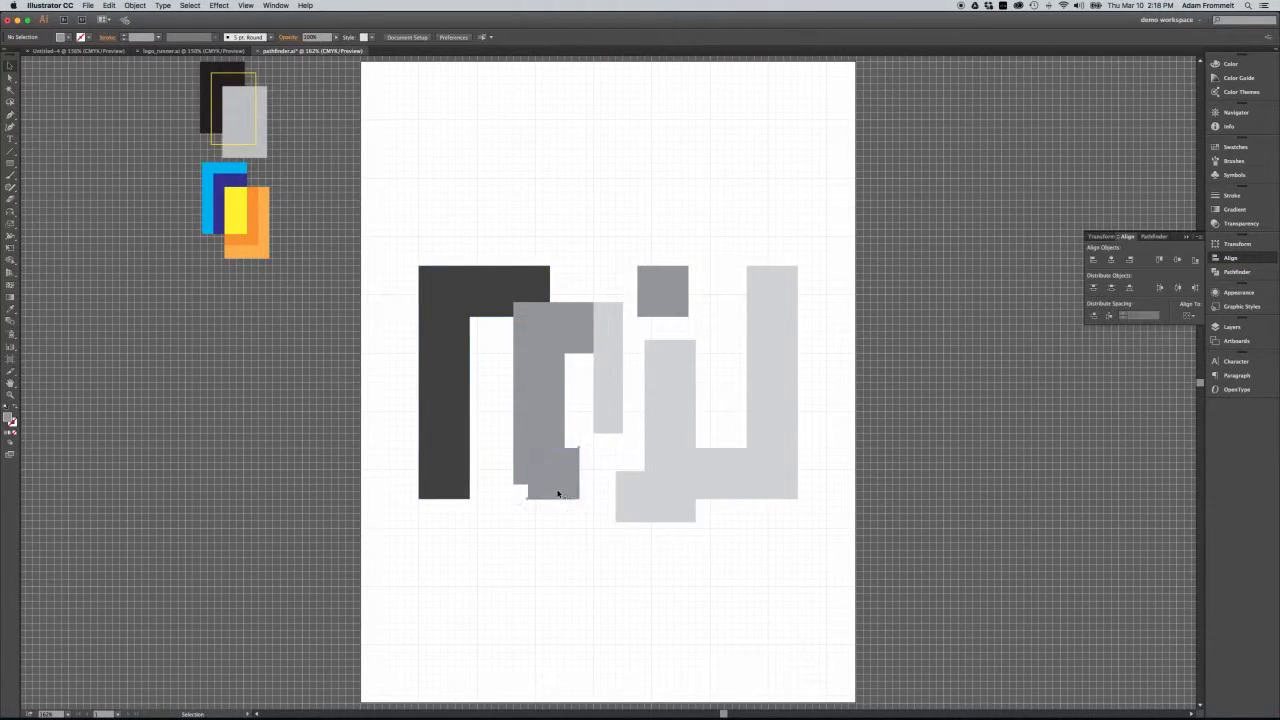
# Try left alignment on the lower square and the dark L, and finish with the square aligned to the L's right edge.
pyautogui.keyDown('shift'); pyautogui.click(430, 488); pyautogui.keyUp('shift')
pyautogui.keyDown('shift'); pyautogui.click(458, 492); pyautogui.keyUp('shift')
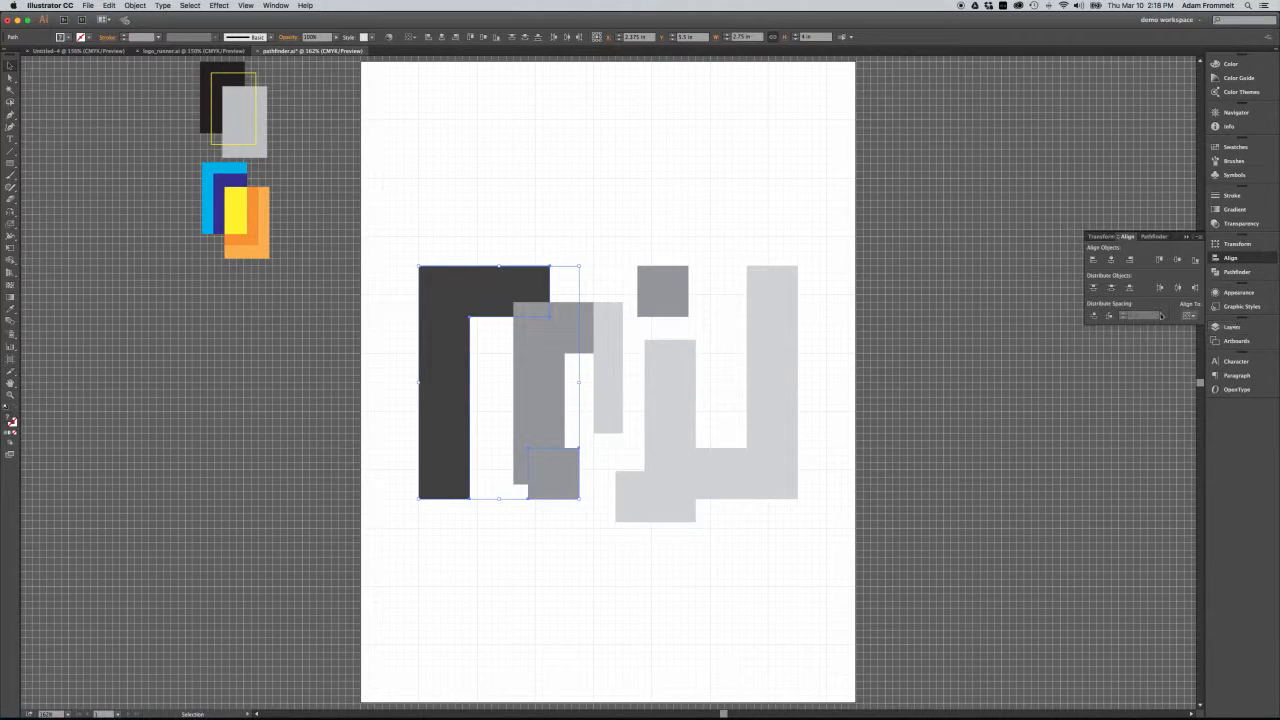
pyautogui.click(1093, 260)
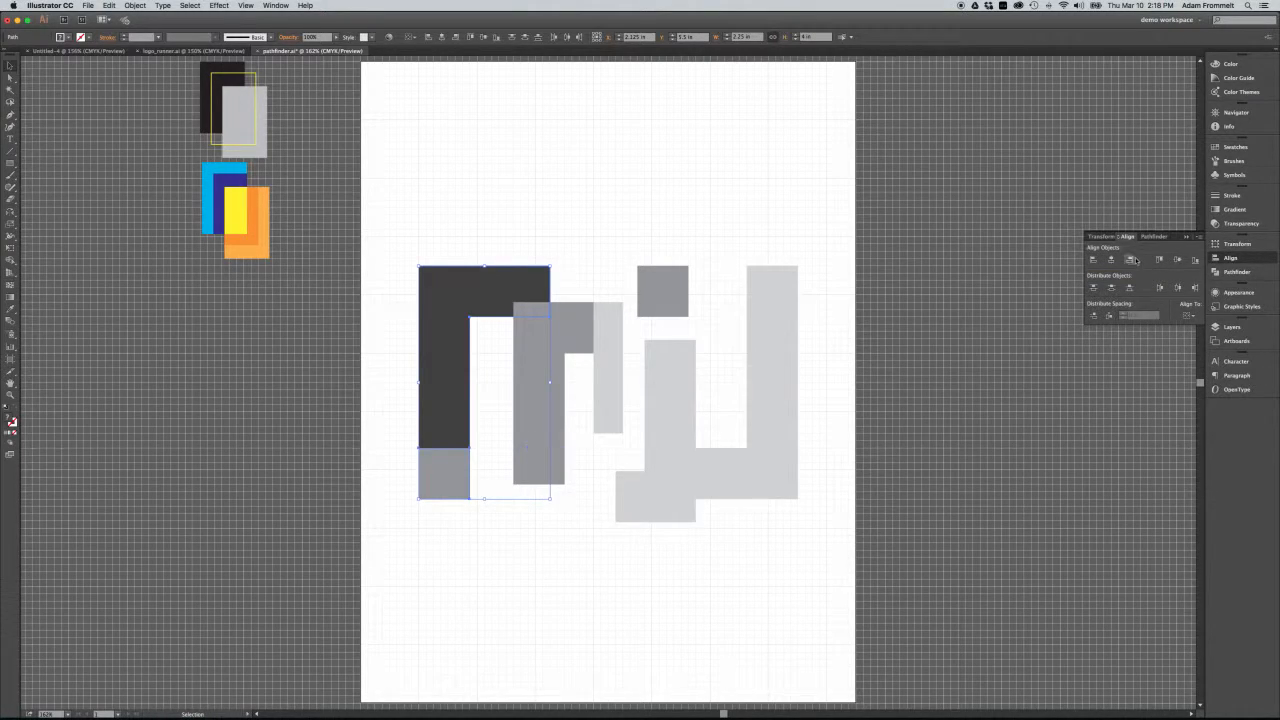
pyautogui.click(1132, 260)
# Select the upper grey square with the large light-grey L and align them by their left edges.
pyautogui.moveTo(822, 304); pyautogui.dragTo(660, 275)
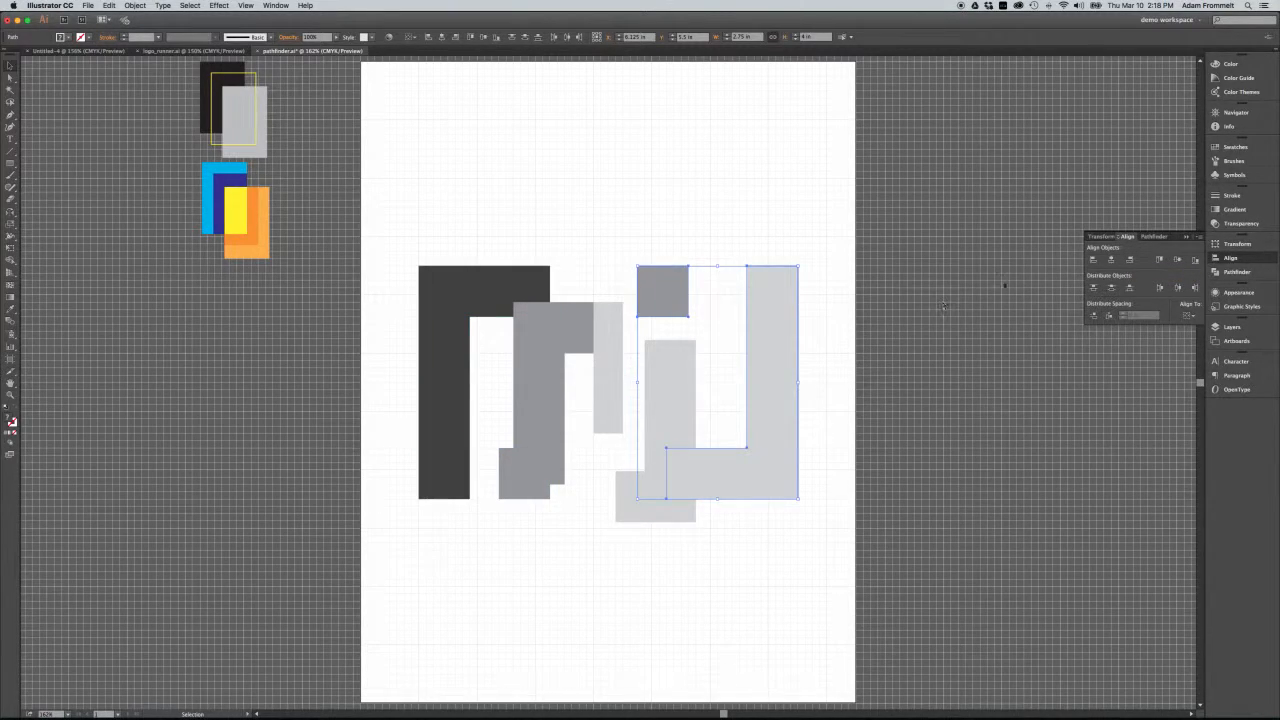
pyautogui.click(1130, 261)
pyautogui.click(1094, 262)
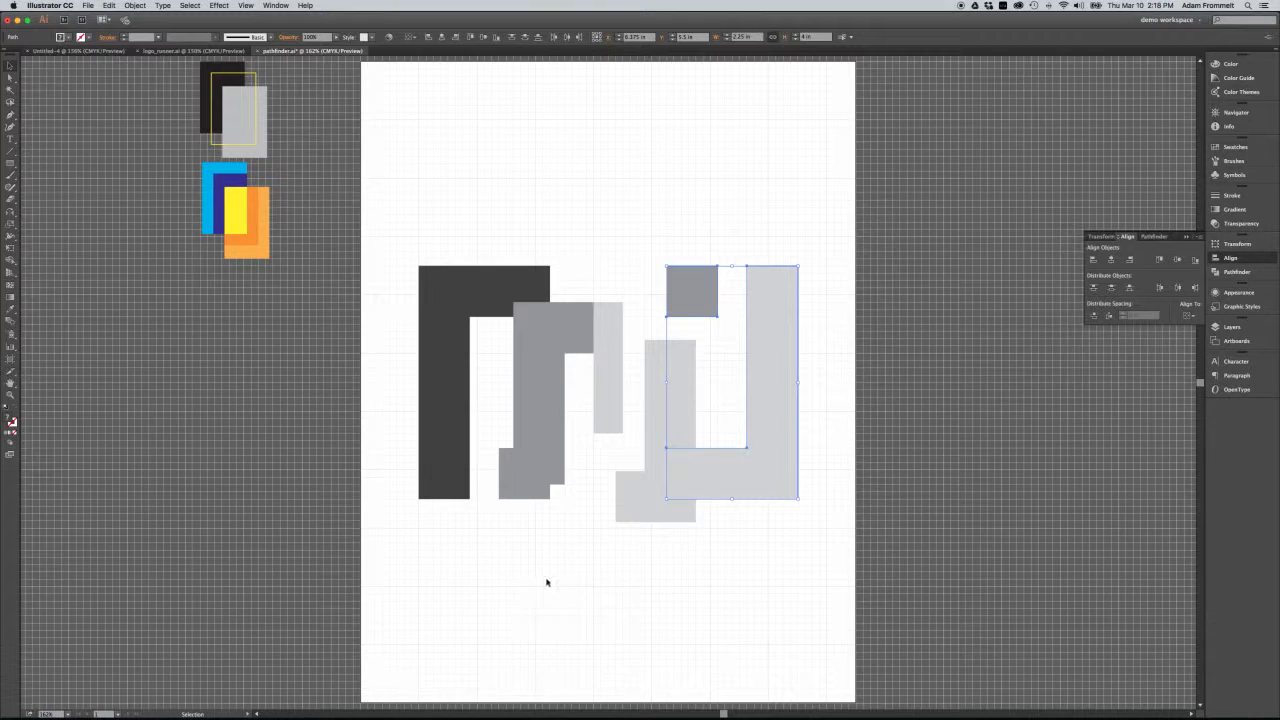
# Move the mid-grey L above the dark L and the smaller light-grey L below the large light-grey L.
pyautogui.click(559, 537)
pyautogui.moveTo(552, 432); pyautogui.dragTo(465, 216)
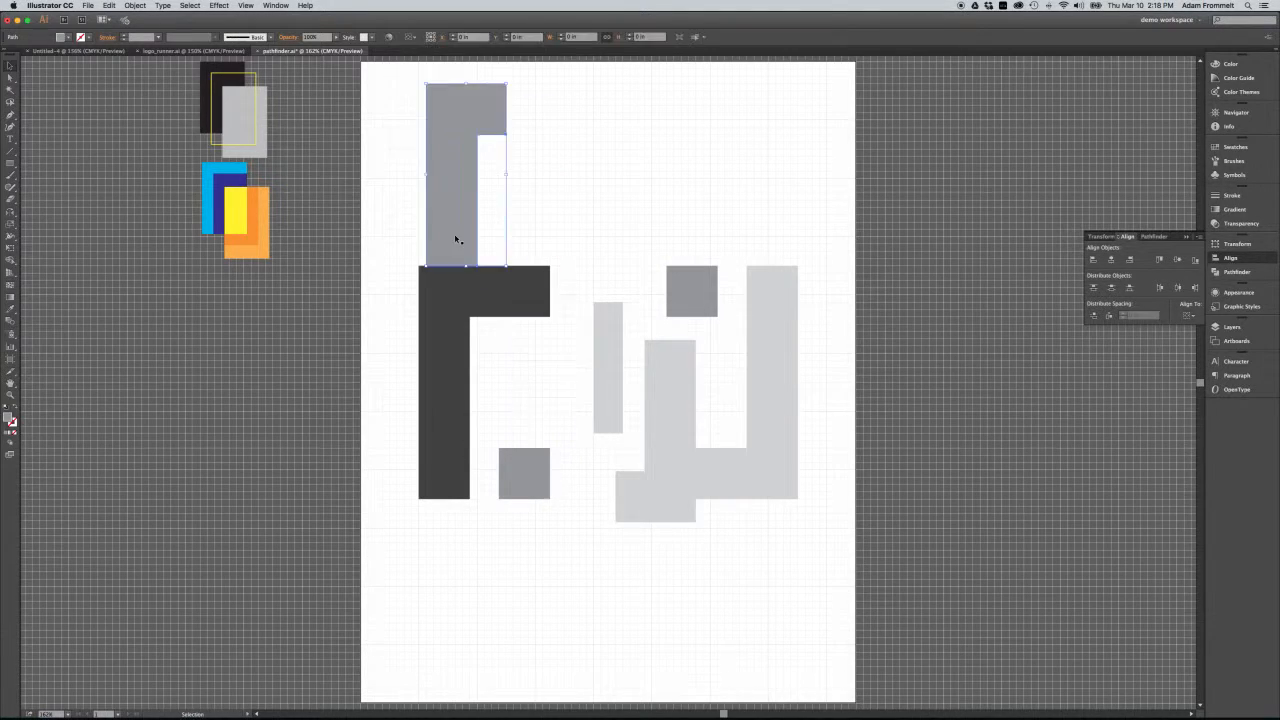
pyautogui.moveTo(638, 496); pyautogui.dragTo(717, 677)
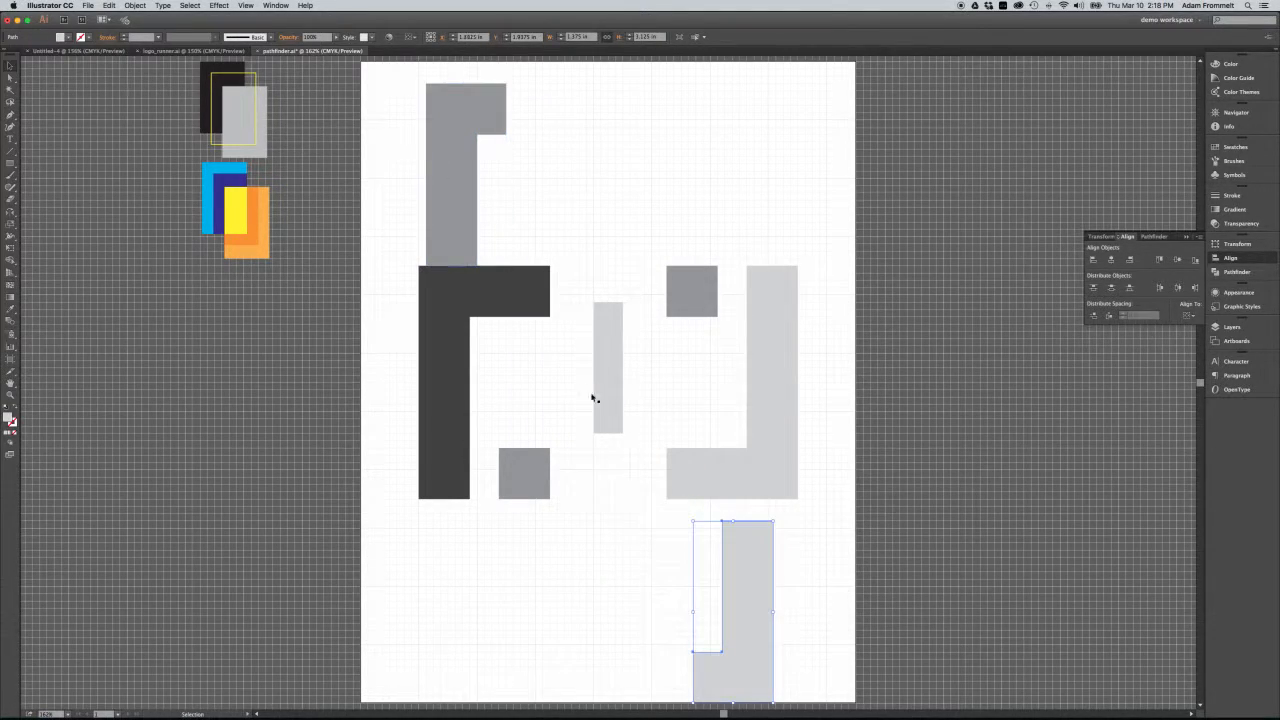
pyautogui.rightClick(615, 408)
pyautogui.click(622, 490)
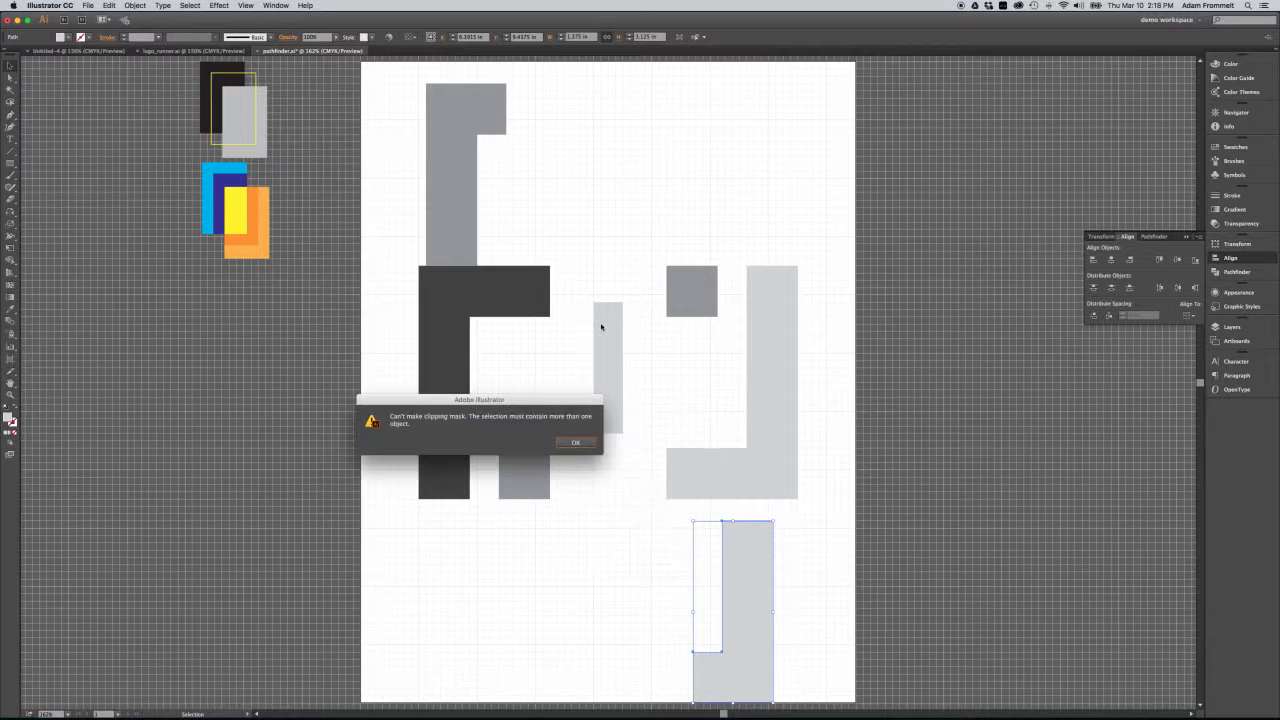
pyautogui.click(577, 441)
# Move the narrow light-grey bar below the shapes and bring both smaller L shapes into the gap between the two large ones.
pyautogui.moveTo(606, 408); pyautogui.dragTo(545, 614)
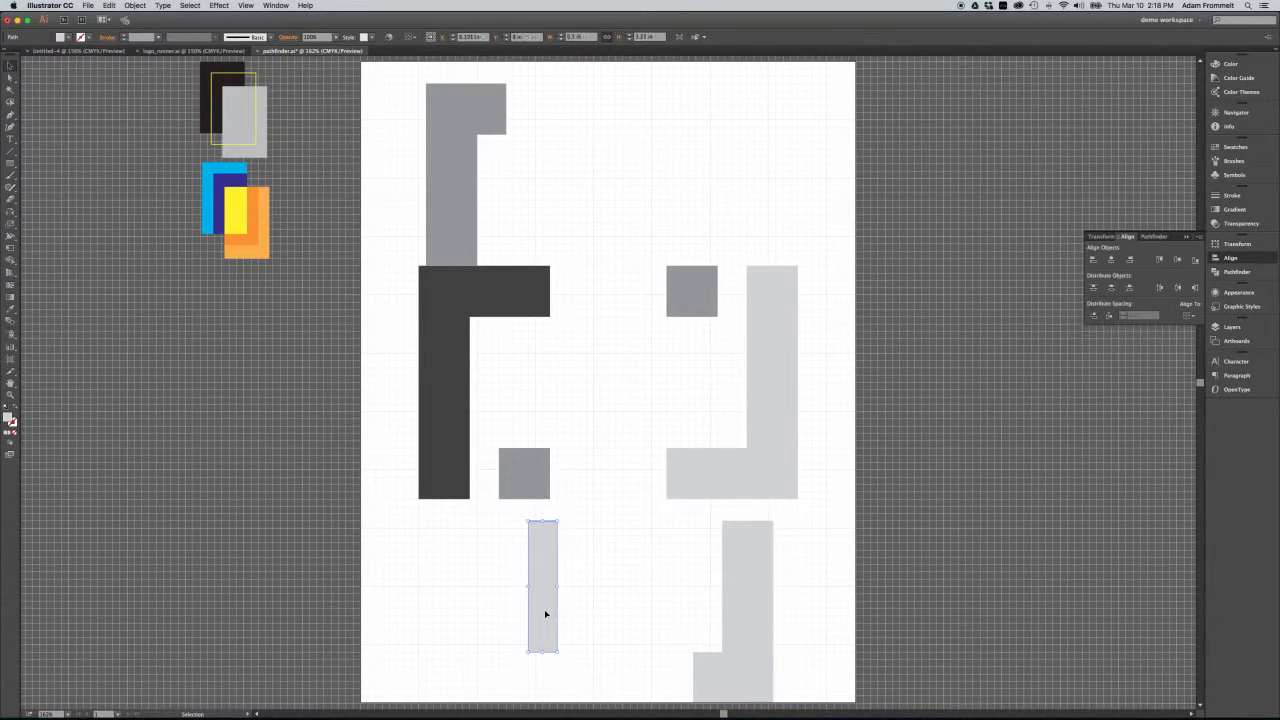
pyautogui.moveTo(747, 626); pyautogui.dragTo(597, 420)
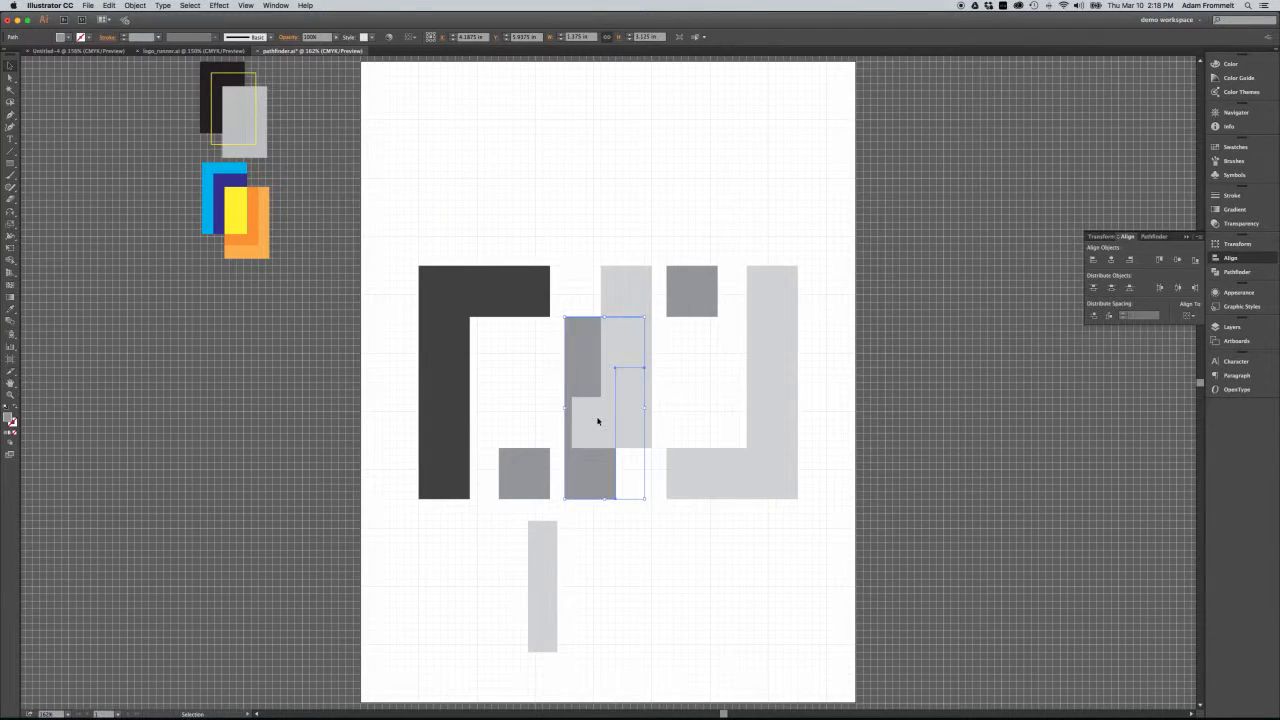
# Rotate the narrow light-grey bar to horizontal and place it centred below the L shapes, at about X 4.25 in, Y 8.625 in.
pyautogui.click(549, 607)
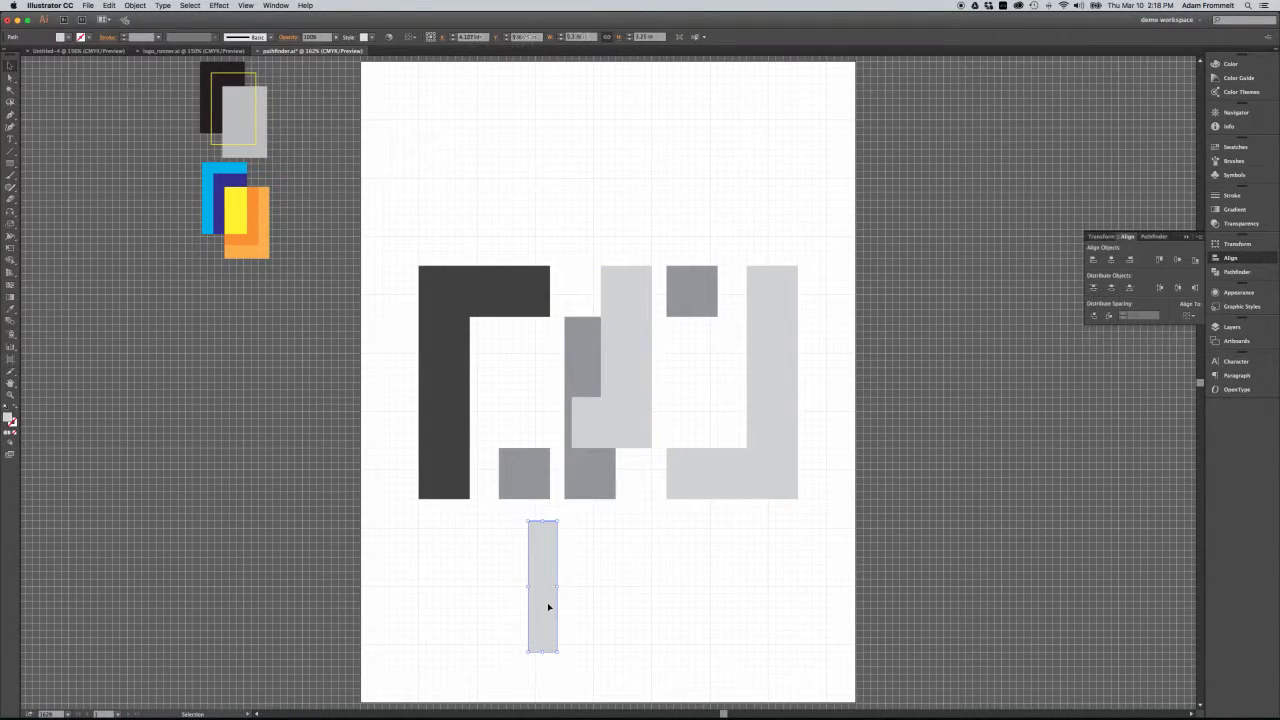
pyautogui.moveTo(548, 607); pyautogui.dragTo(594, 610)
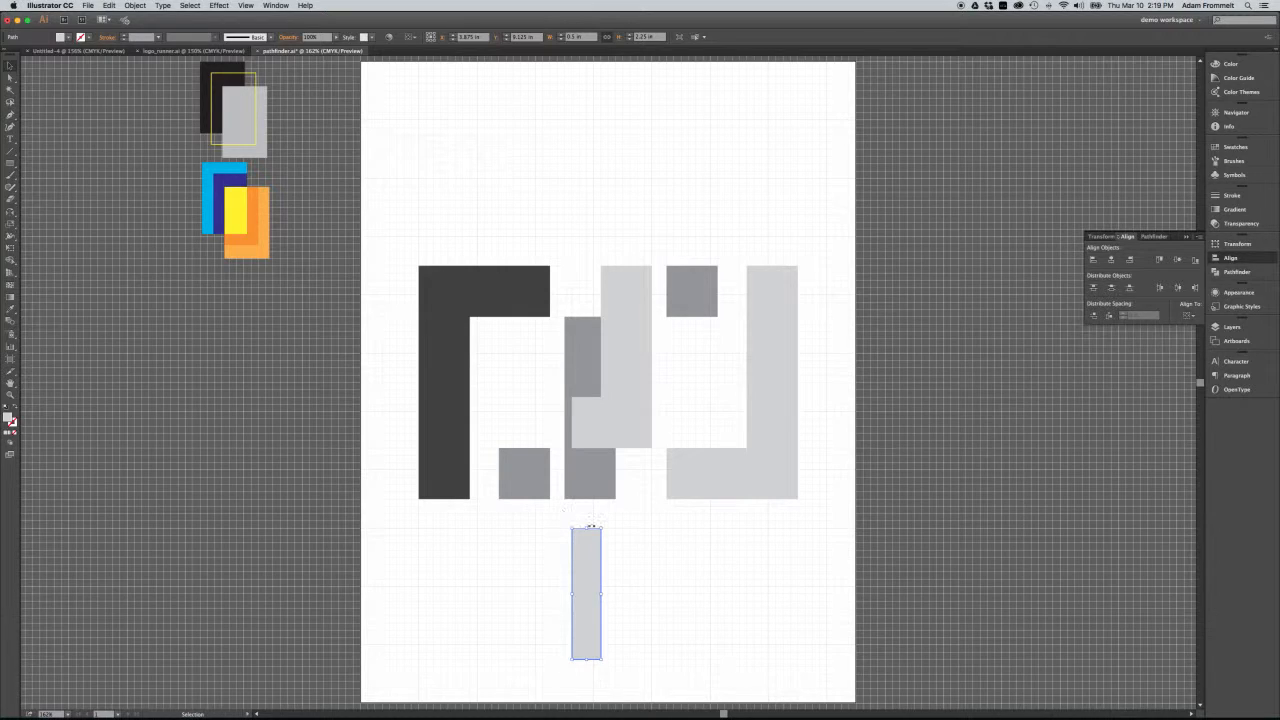
pyautogui.moveTo(606, 524); pyautogui.dragTo(697, 629)
pyautogui.click(733, 531)
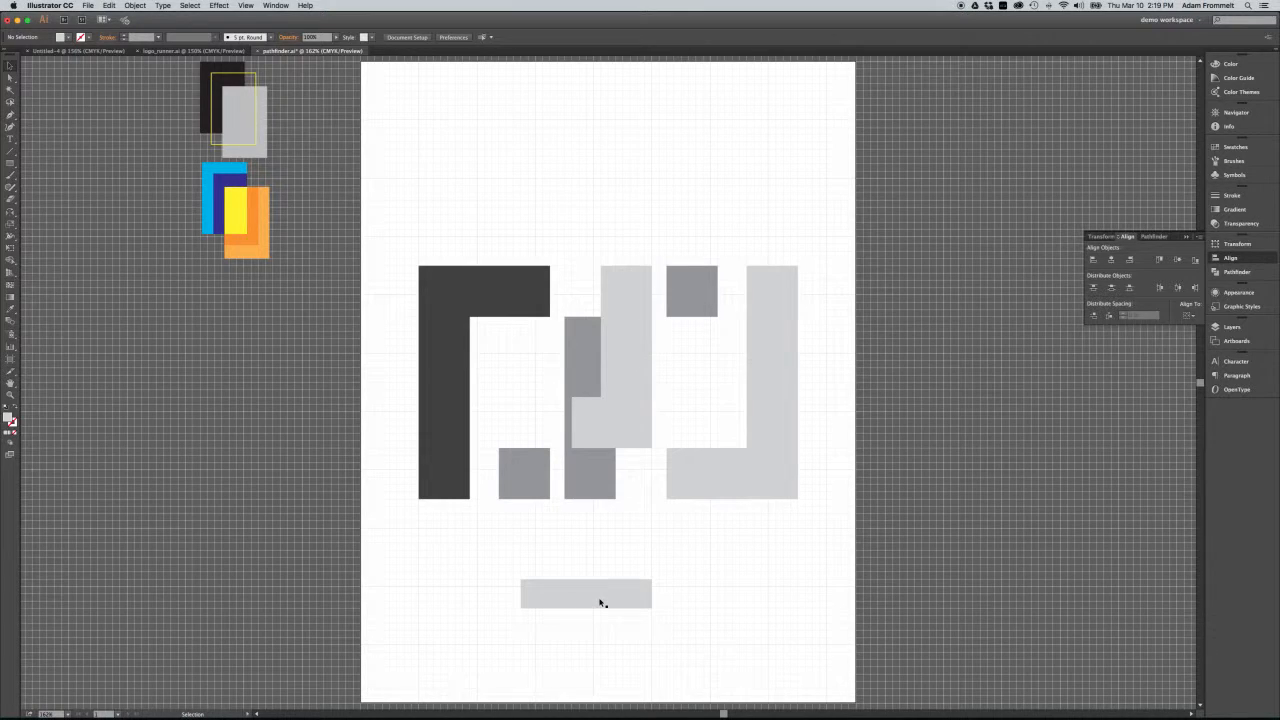
pyautogui.moveTo(589, 599); pyautogui.dragTo(612, 569)
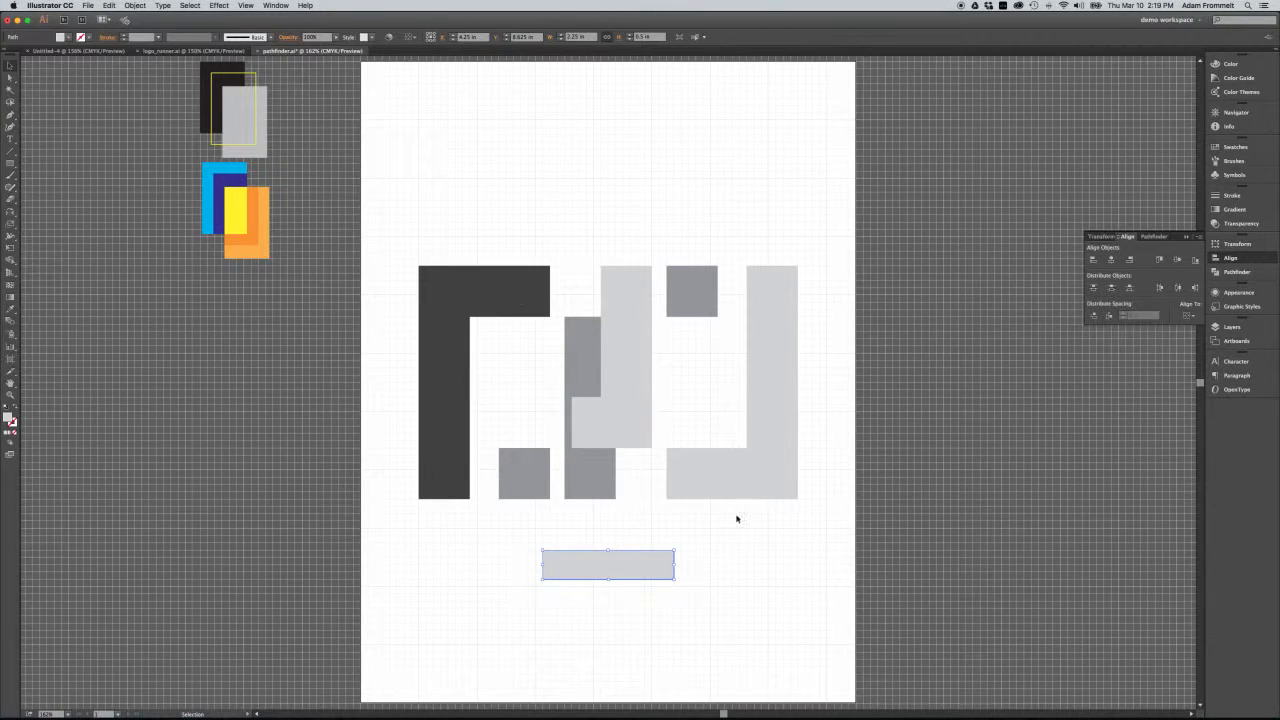
# Try to align the dark L, the large light-grey L and the horizontal bar by their vertical centres, and undo it.
pyautogui.moveTo(809, 268); pyautogui.dragTo(415, 574)
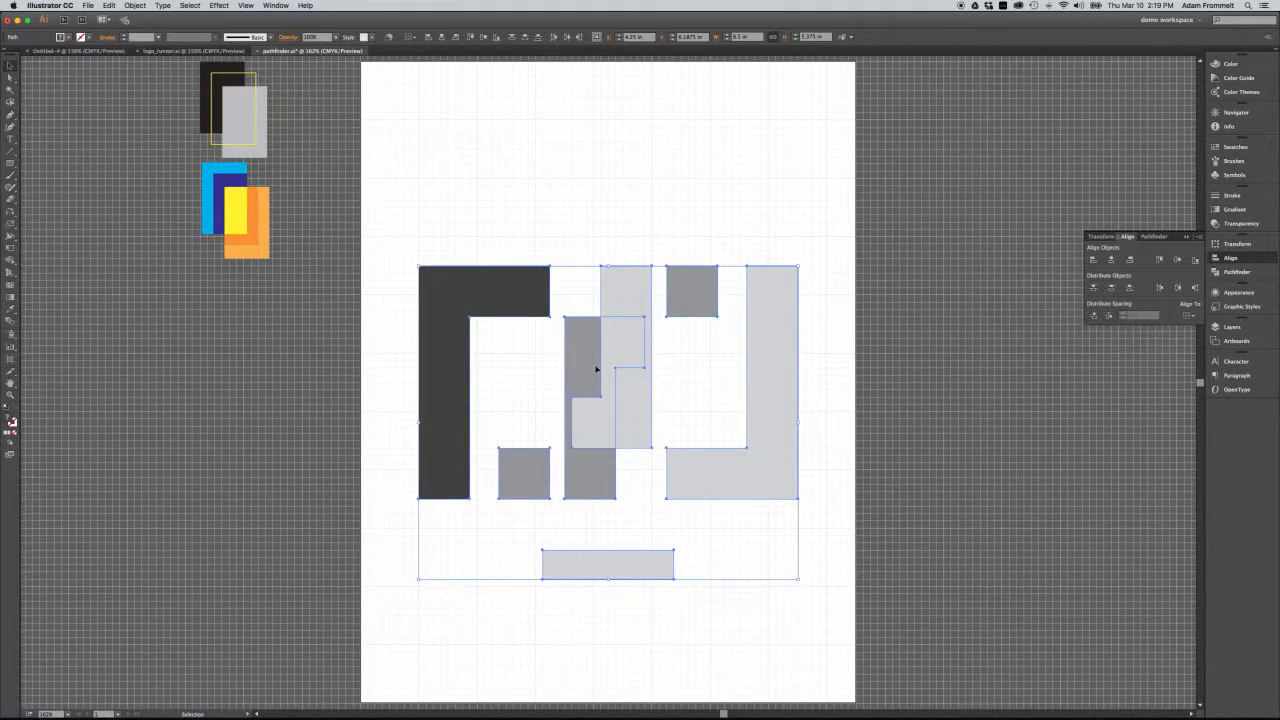
pyautogui.click(517, 522)
pyautogui.click(523, 488)
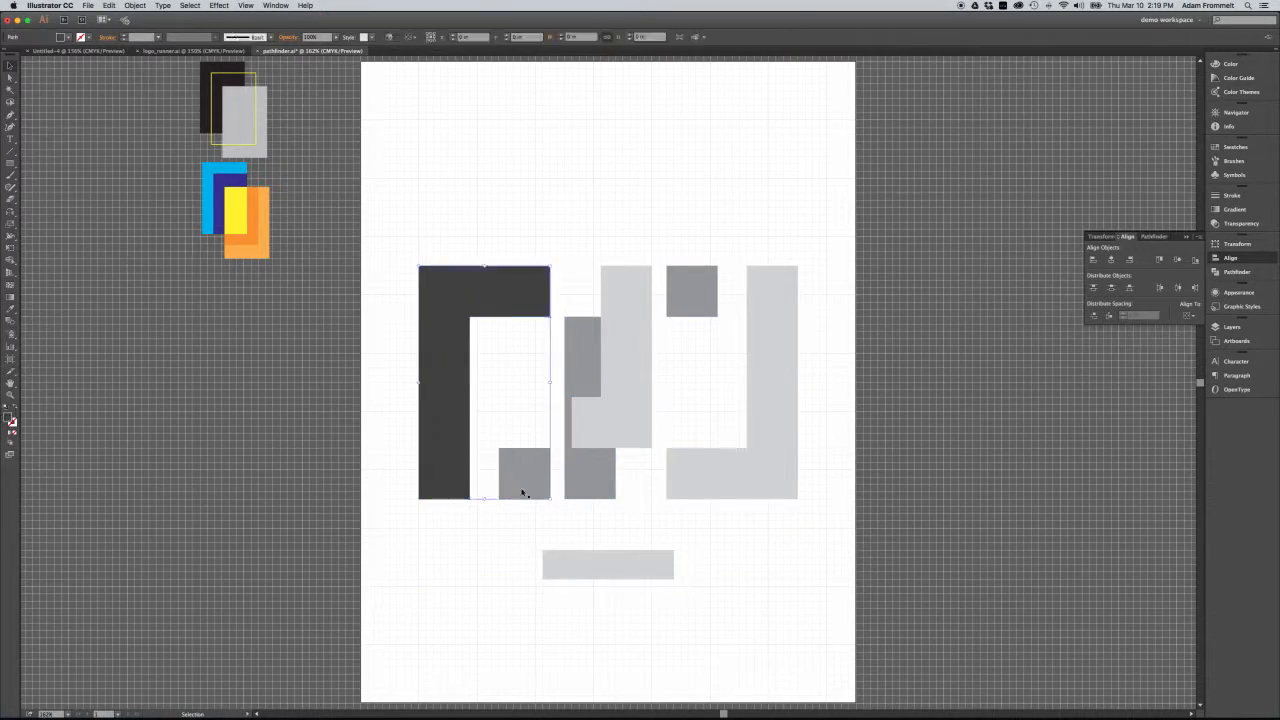
pyautogui.keyDown('shift'); pyautogui.click(698, 490); pyautogui.keyUp('shift')
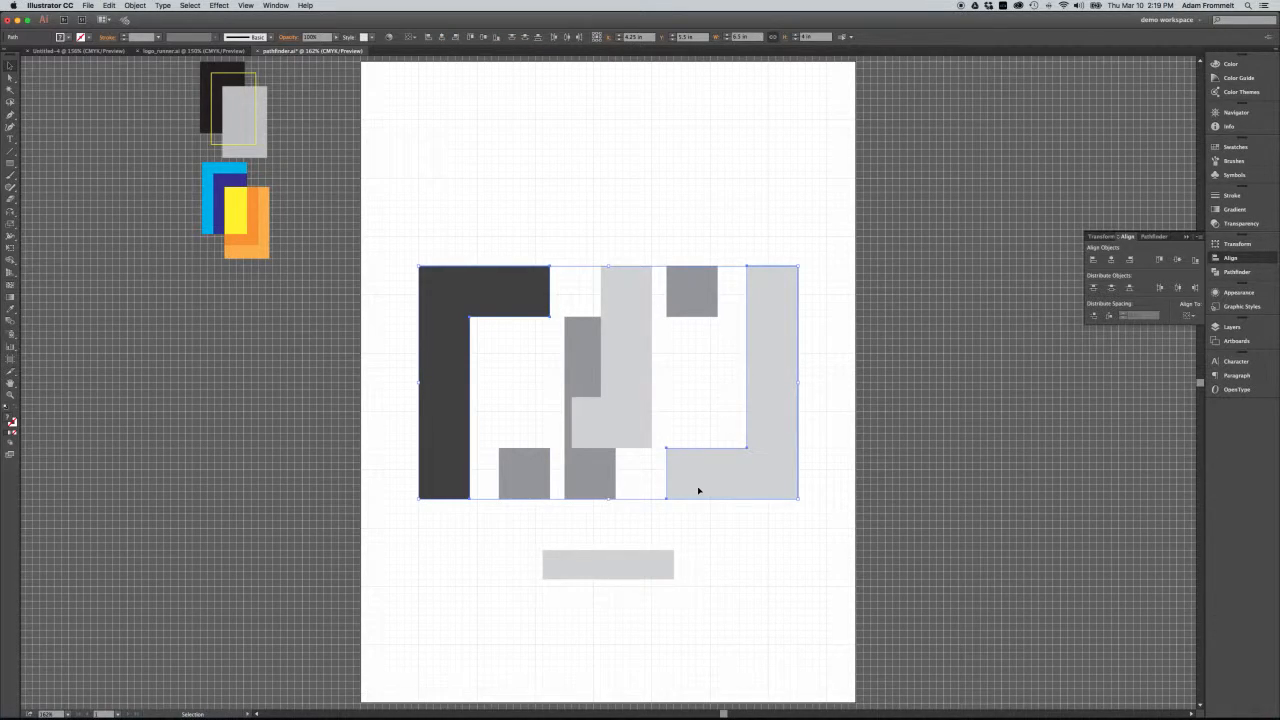
pyautogui.keyDown('shift'); pyautogui.click(653, 571); pyautogui.keyUp('shift')
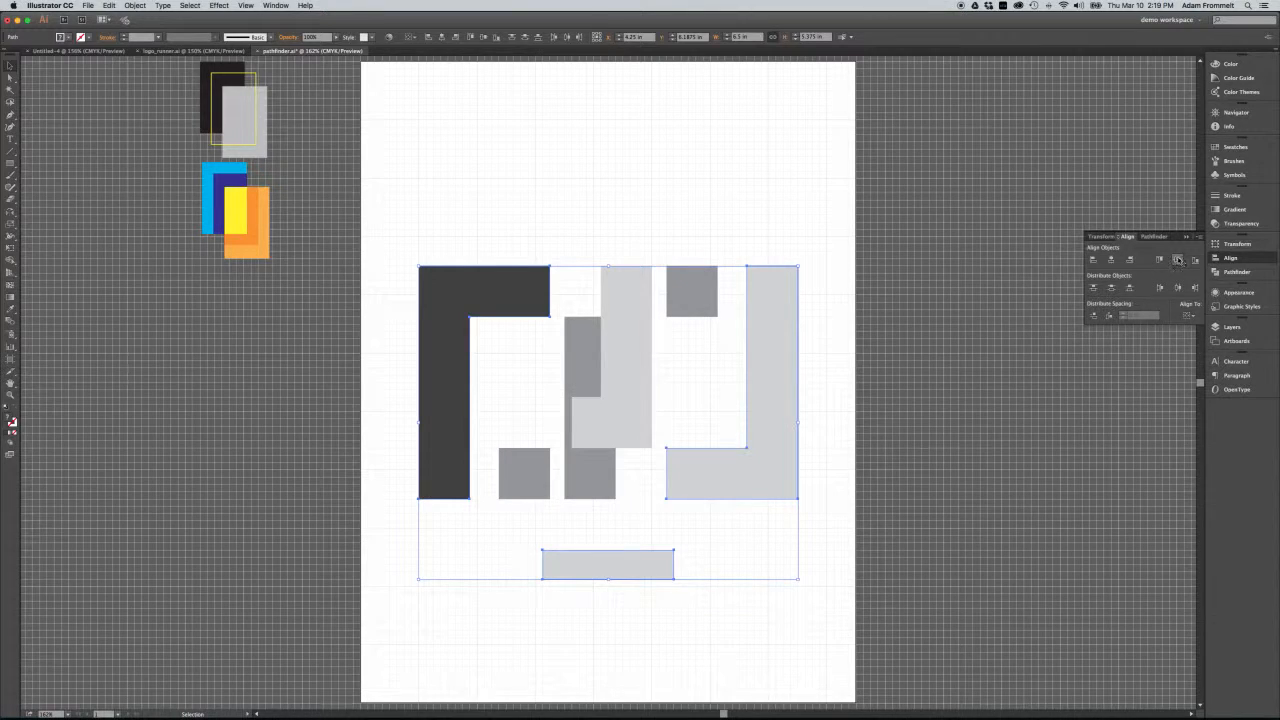
pyautogui.click(1177, 260)
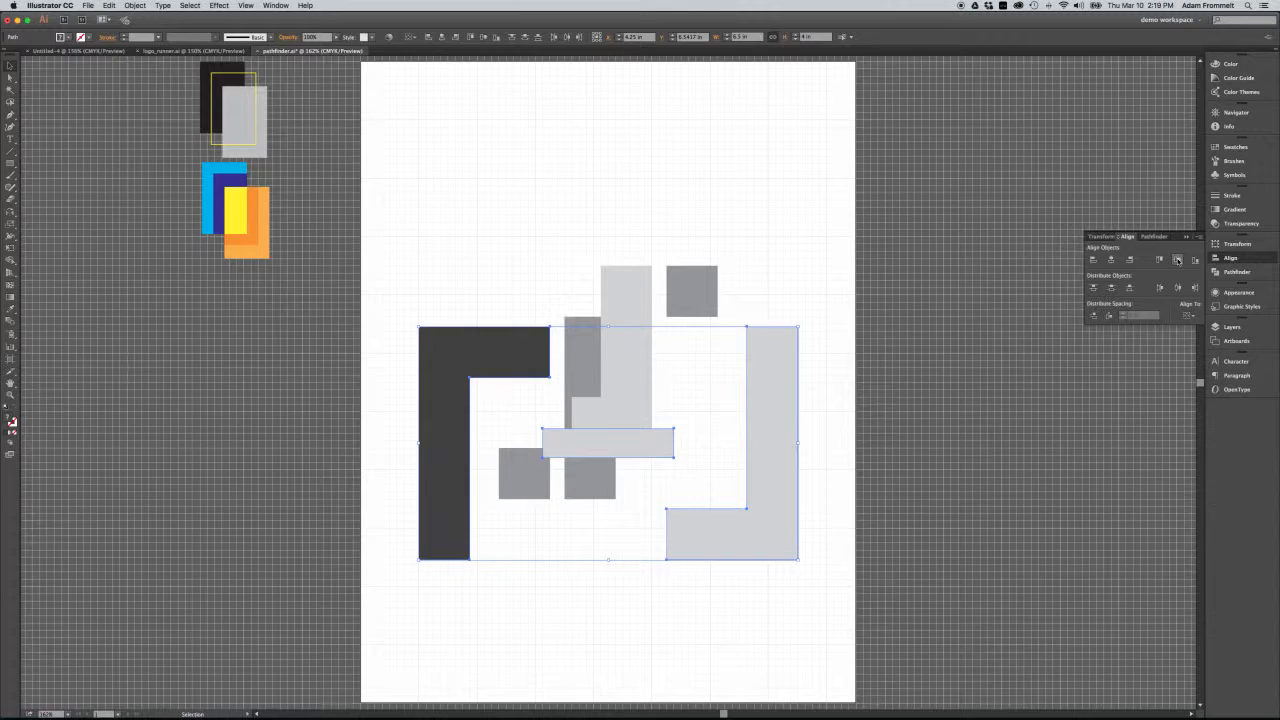
pyautogui.click(1177, 259)
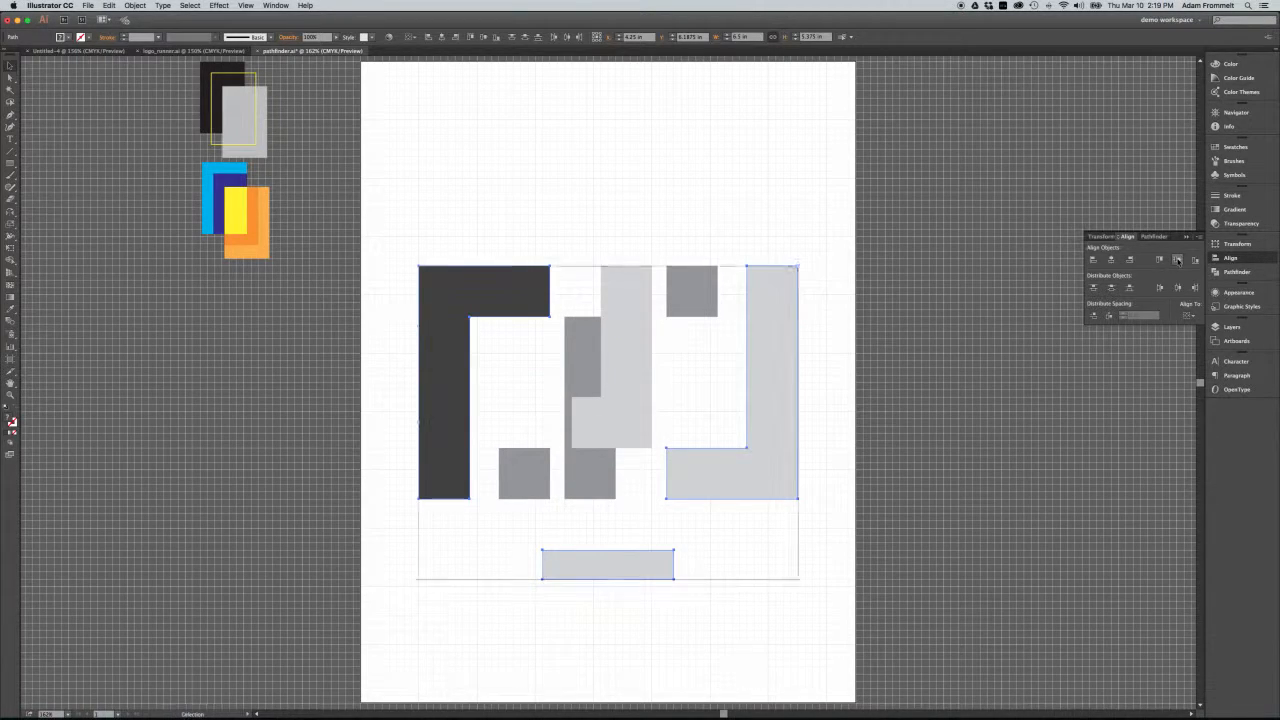
pyautogui.click(840, 277)
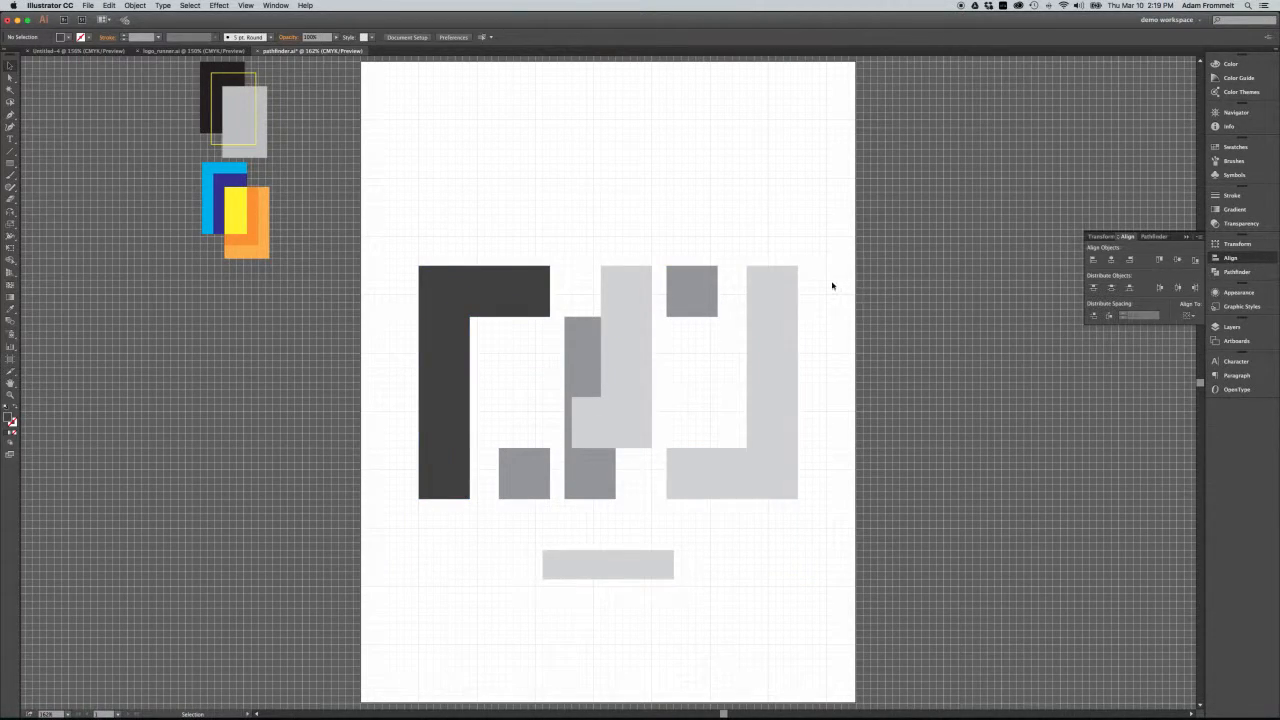
# Move the light-grey bar above the shapes to about X 2.375 in, Y 0.875 in, and group all the L shapes and squares.
pyautogui.moveTo(609, 565); pyautogui.dragTo(501, 118)
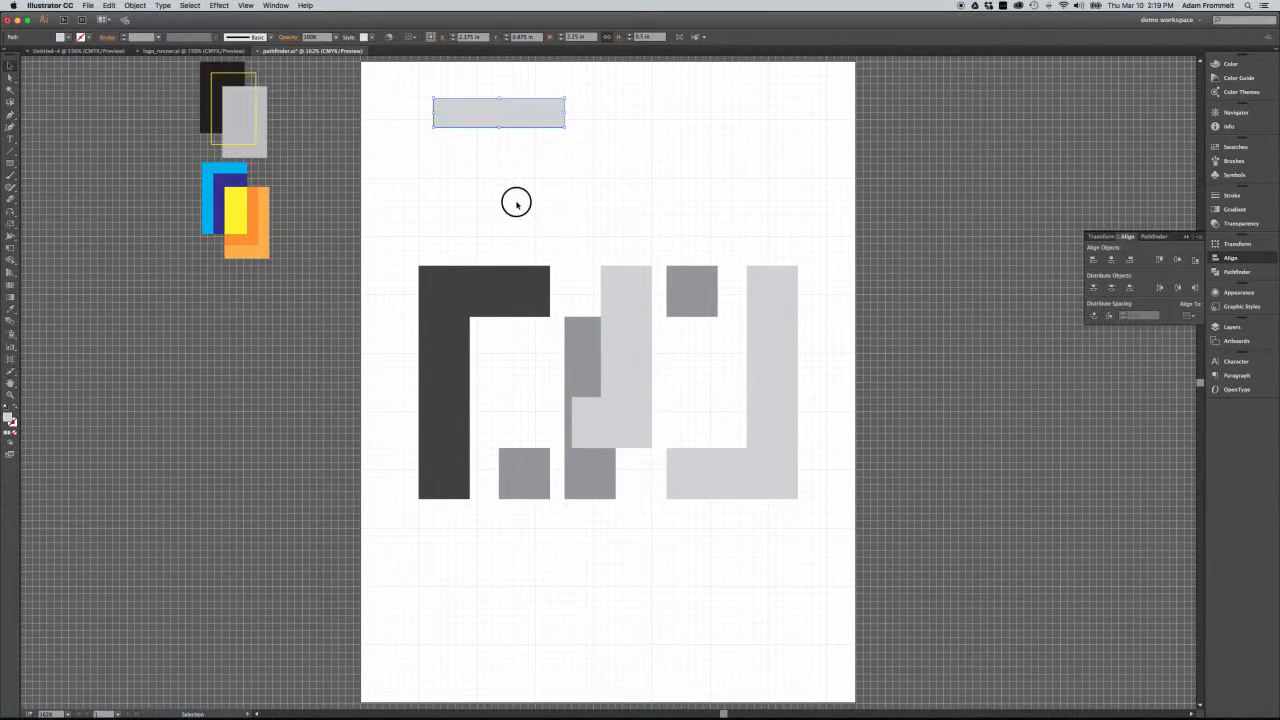
pyautogui.click(516, 205)
pyautogui.moveTo(417, 241); pyautogui.dragTo(808, 521)
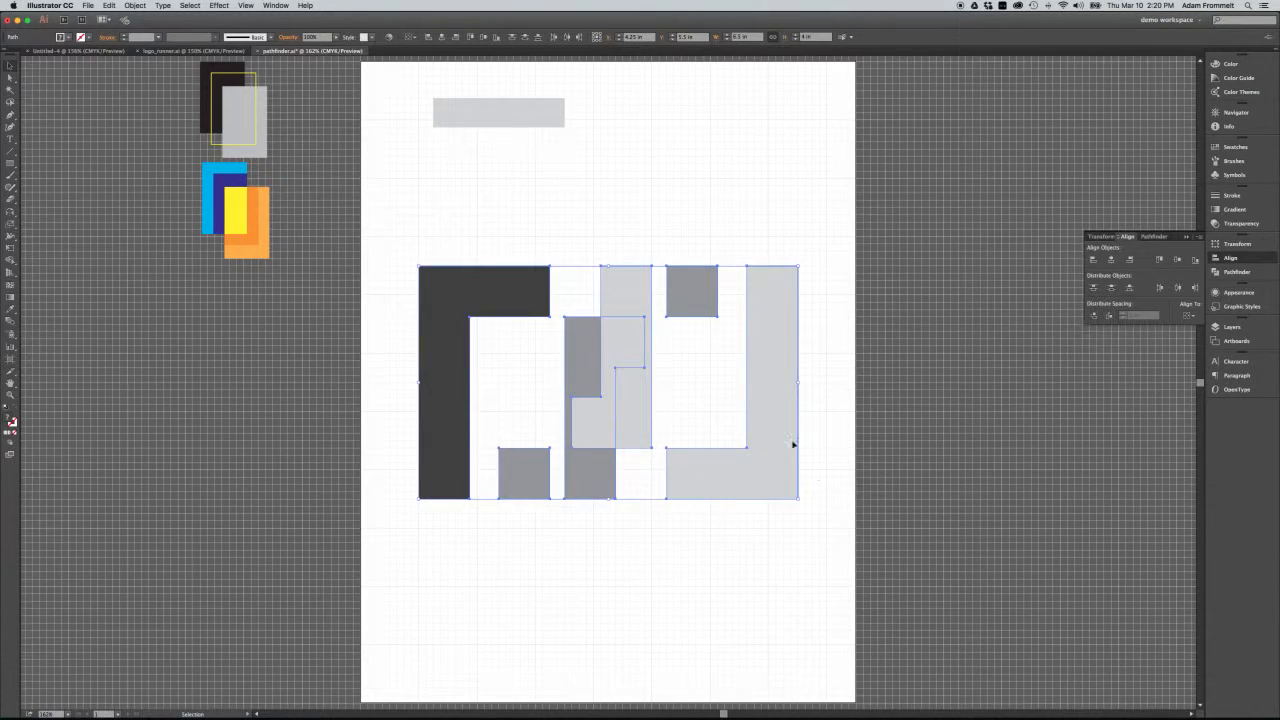
pyautogui.click(143, 6)
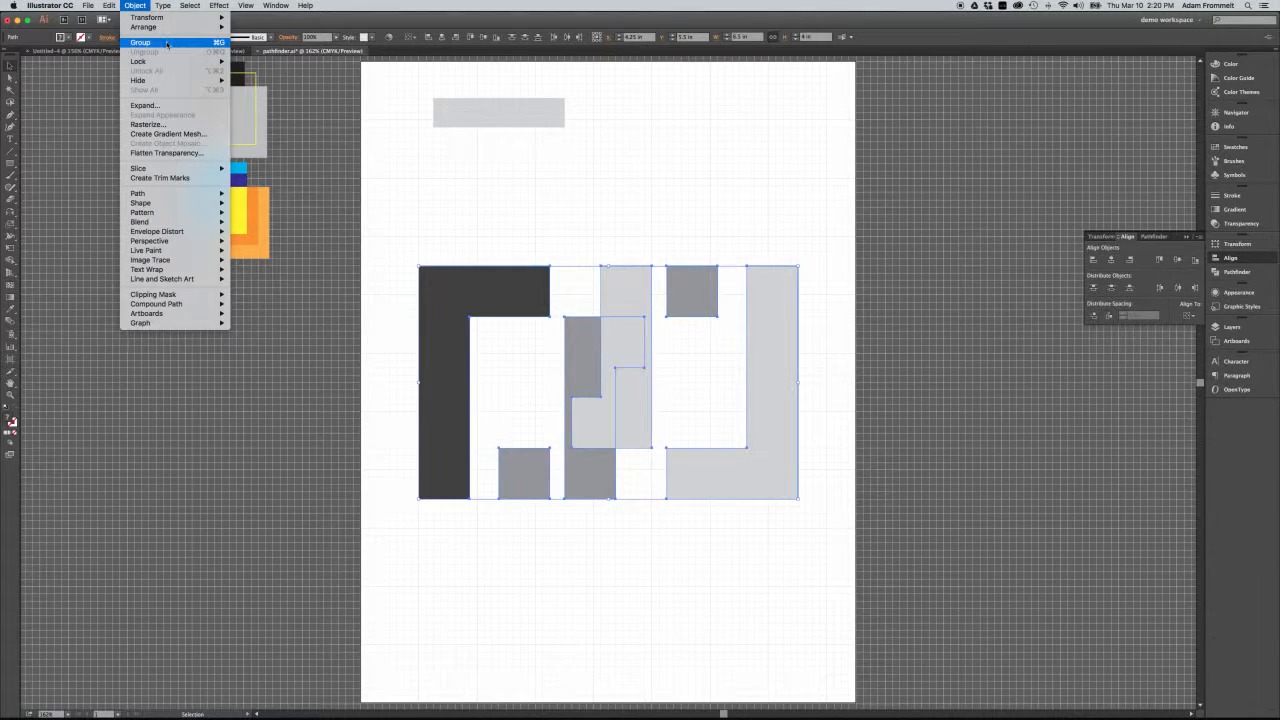
pyautogui.click(168, 42)
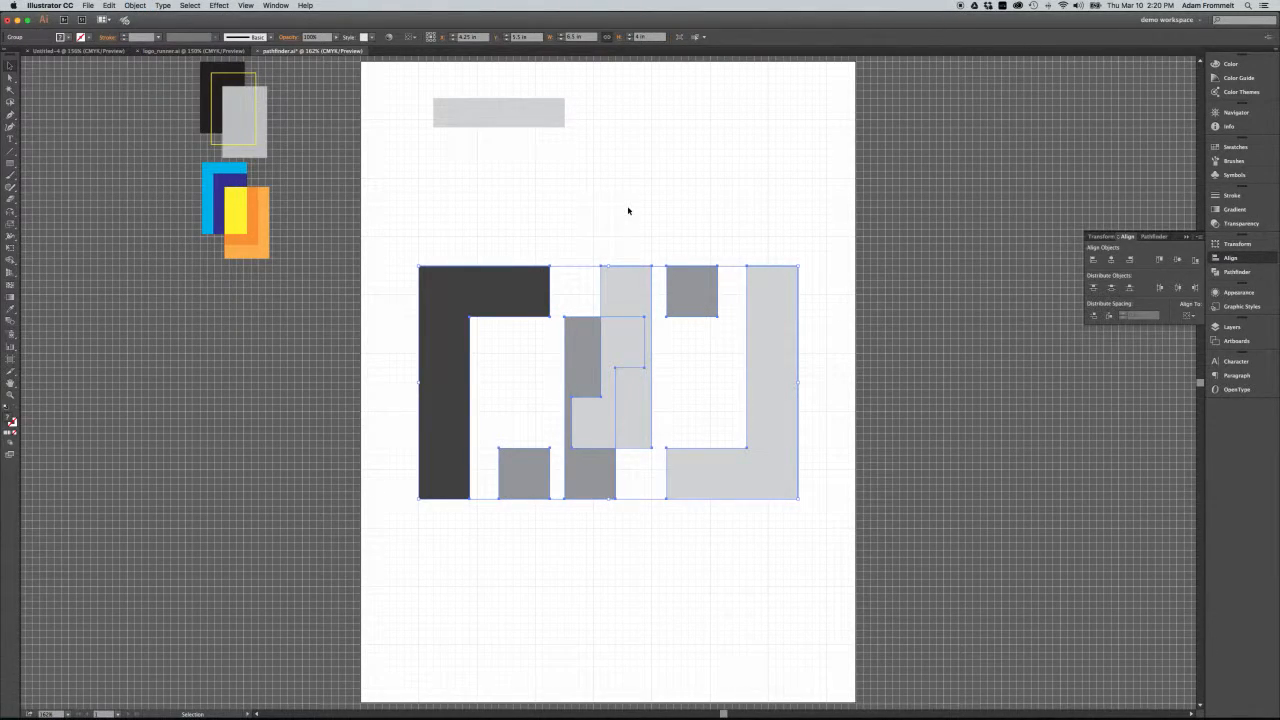
# Align the bar and the group by their horizontal and vertical centres and move them together to about X 4.25 in, Y 4.875 in.
pyautogui.moveTo(420, 114); pyautogui.dragTo(522, 289)
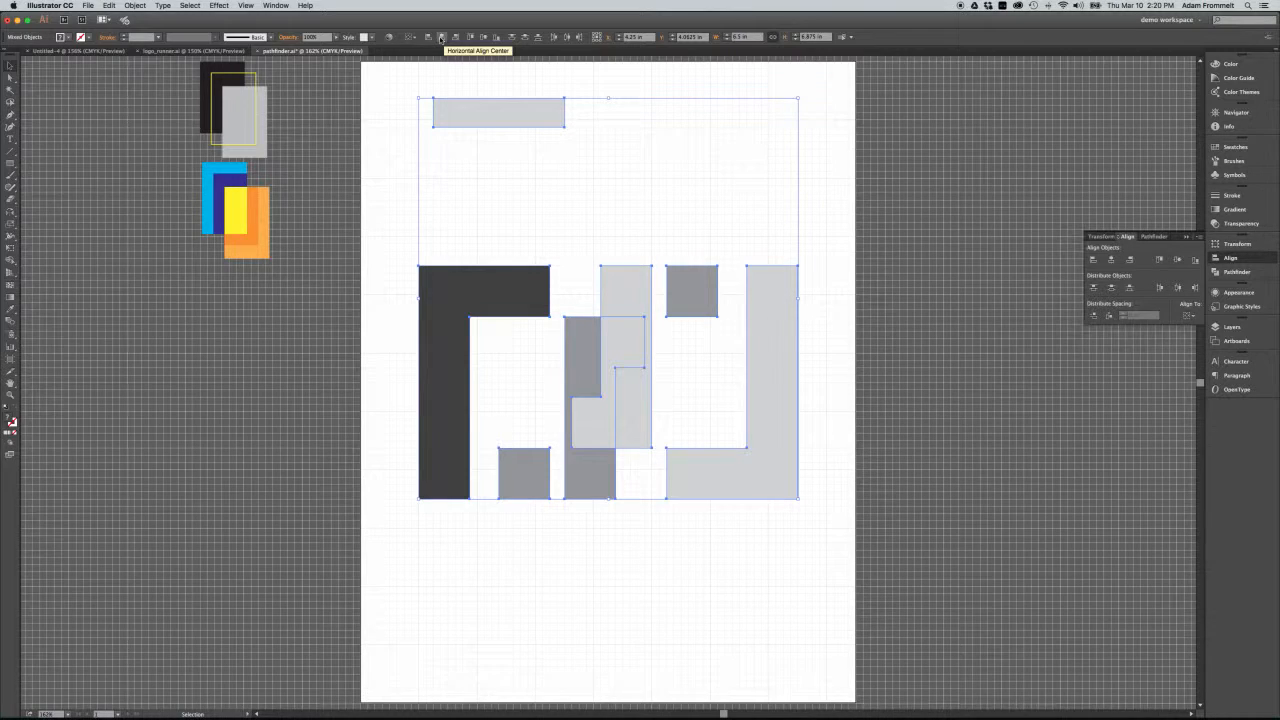
pyautogui.click(443, 37)
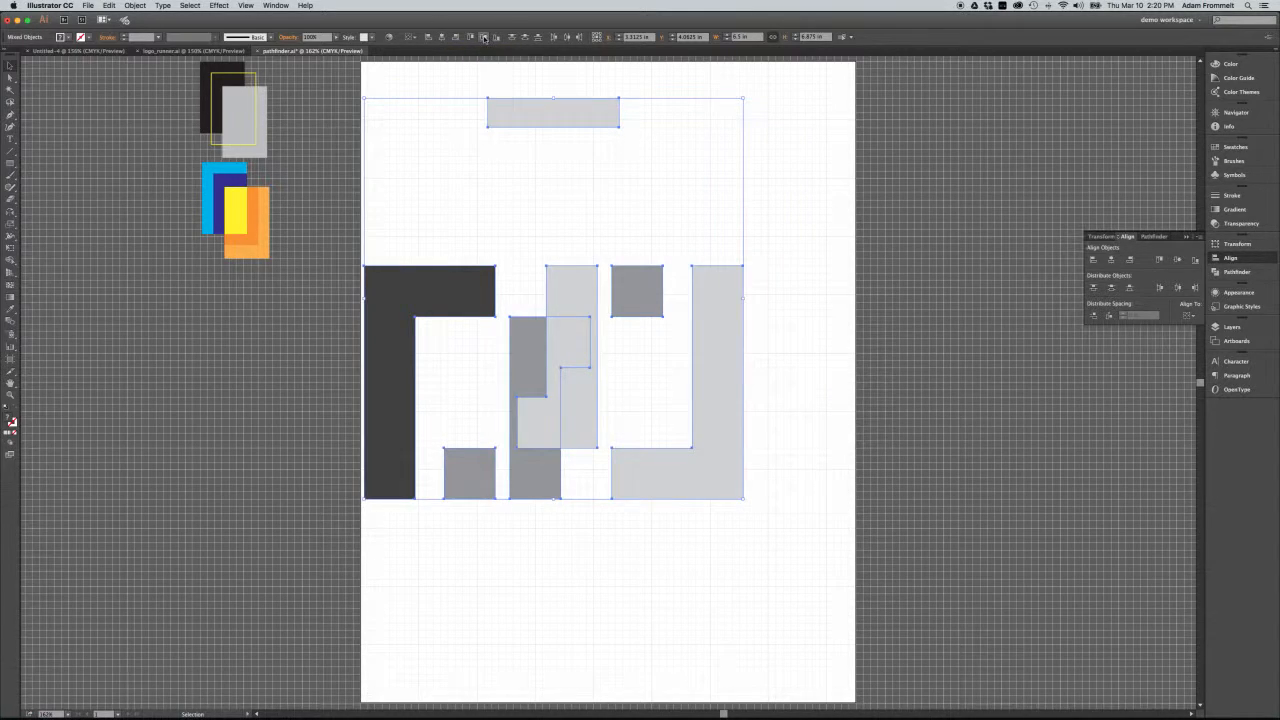
pyautogui.click(485, 37)
pyautogui.moveTo(571, 250); pyautogui.dragTo(630, 347)
pyautogui.click(634, 491)
# Recolour the centred bar yellow by sampling the yellow rectangle beside the artboard, and deselect it.
pyautogui.click(668, 344)
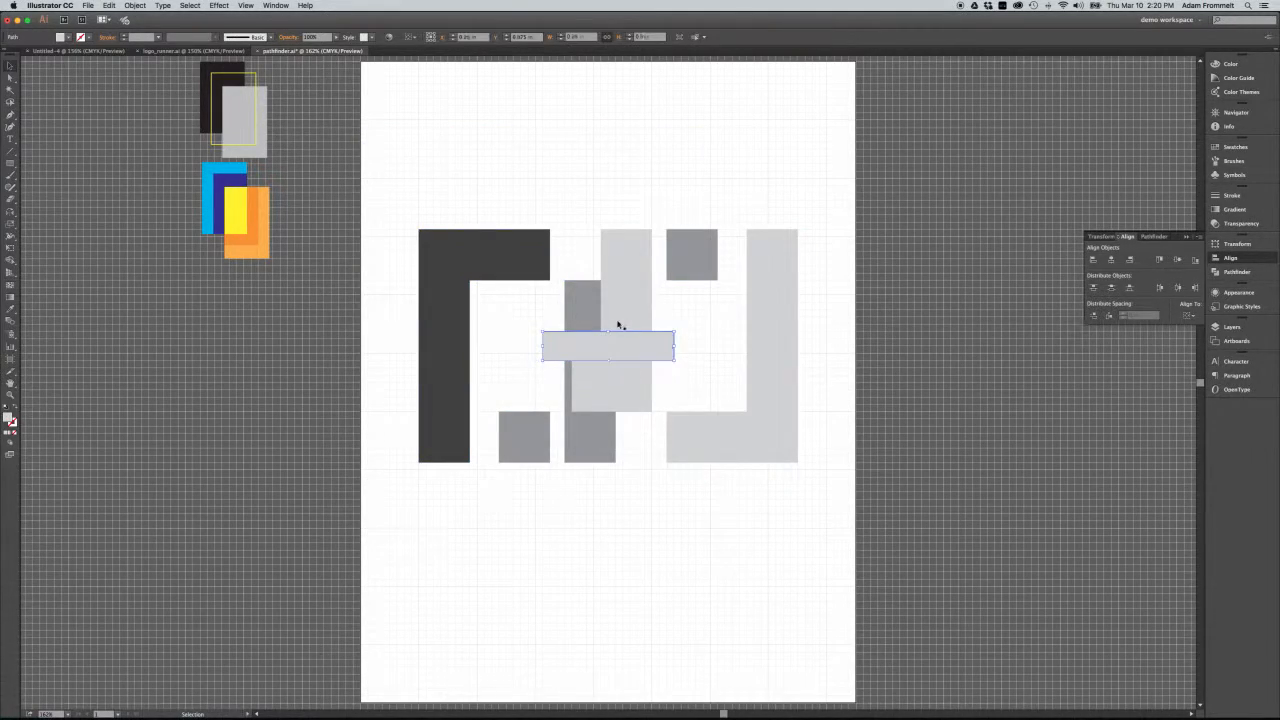
pyautogui.press('i')
pyautogui.click(241, 208)
pyautogui.press('v')
pyautogui.click(628, 165)
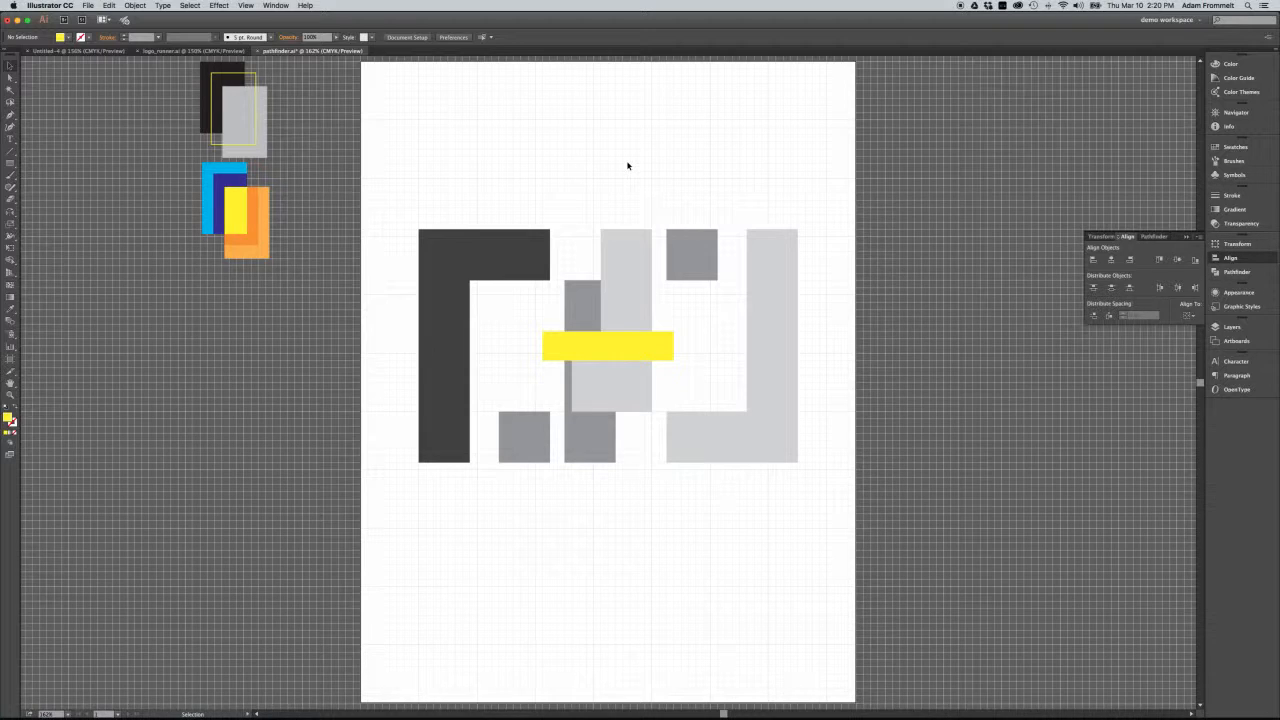
# Select the yellow bar and the grouped shapes in turn to compare their centre positions.
pyautogui.click(656, 347)
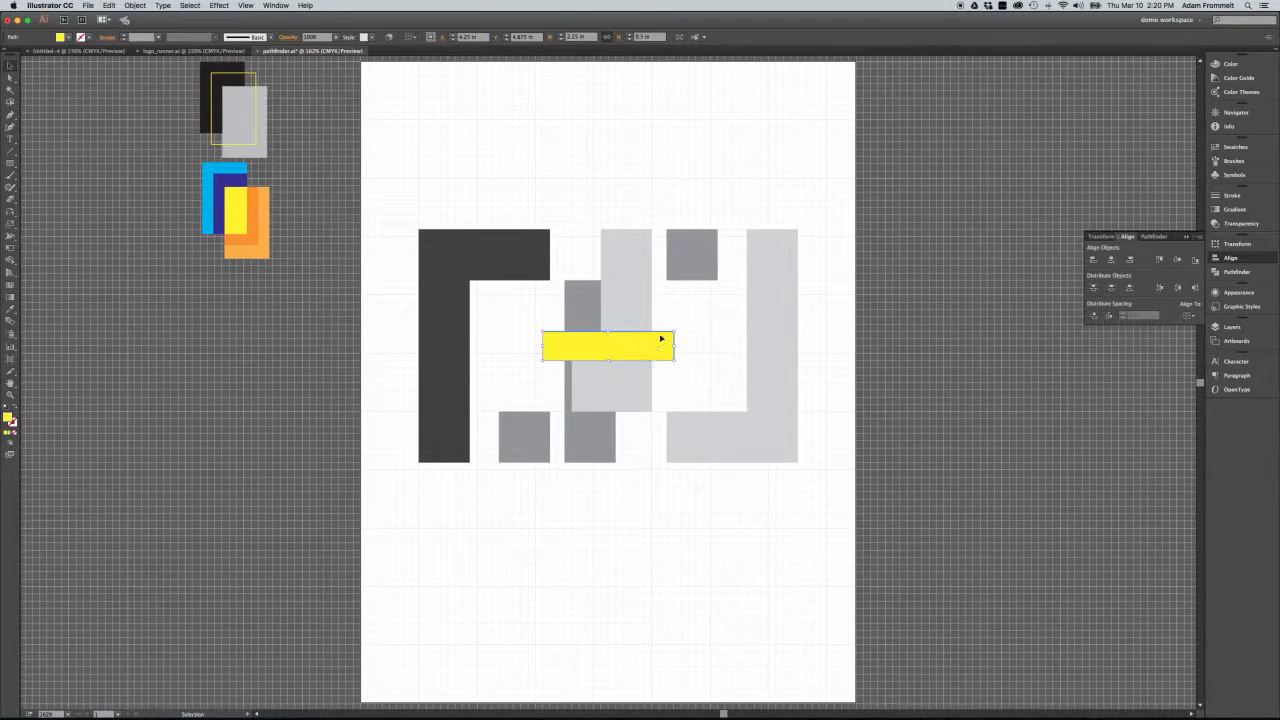
pyautogui.click(684, 279)
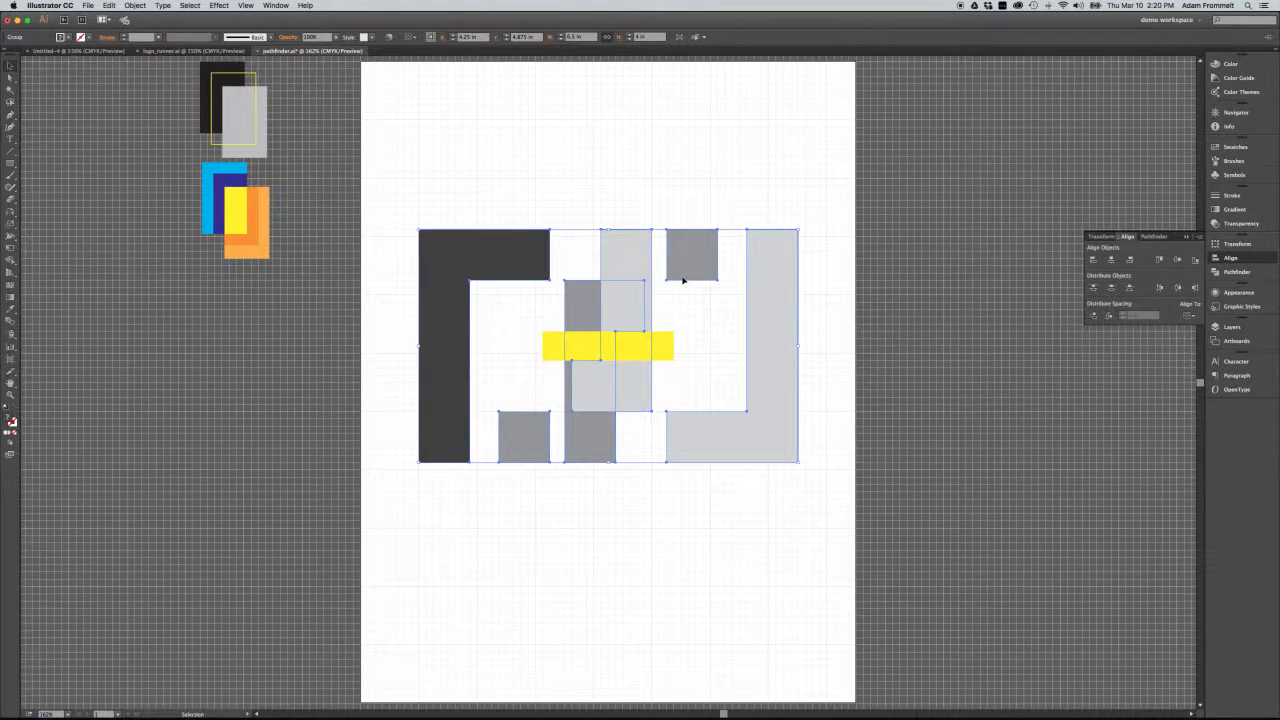